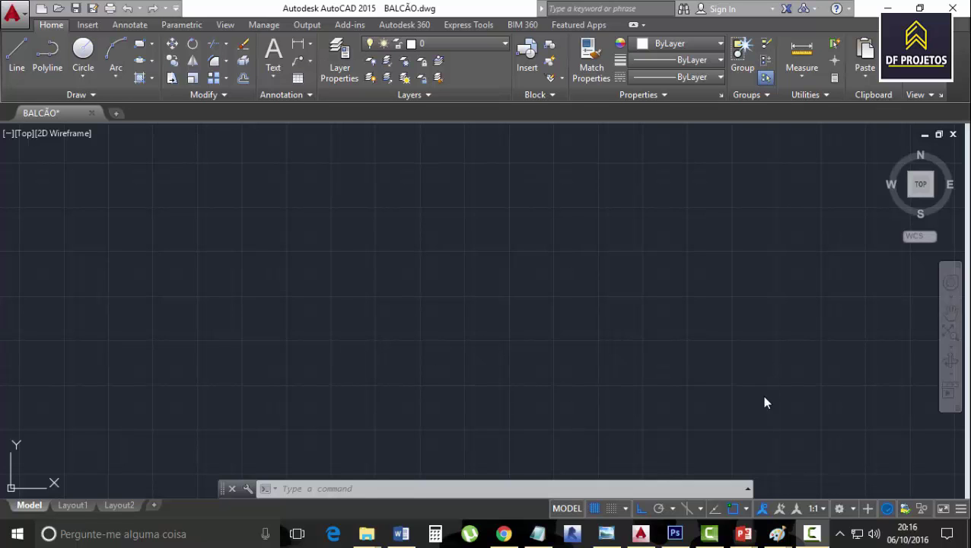
Consult the desk reference photo, and draw the desk outline's 200-unit top edge and 90-unit right edge as lines in AutoCAD
{"action": "left_click", "coordinate": [607, 534]}
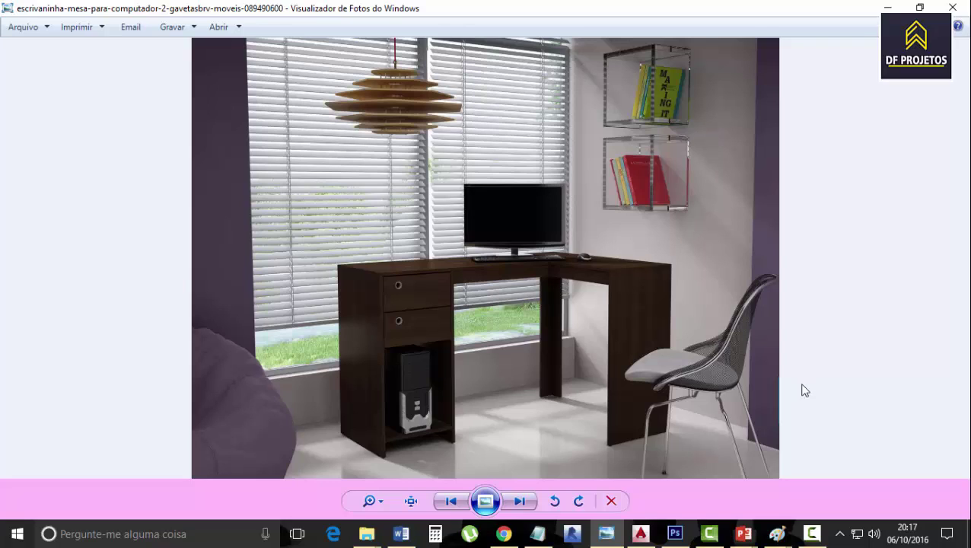
{"action": "left_click", "coordinate": [640, 533]}
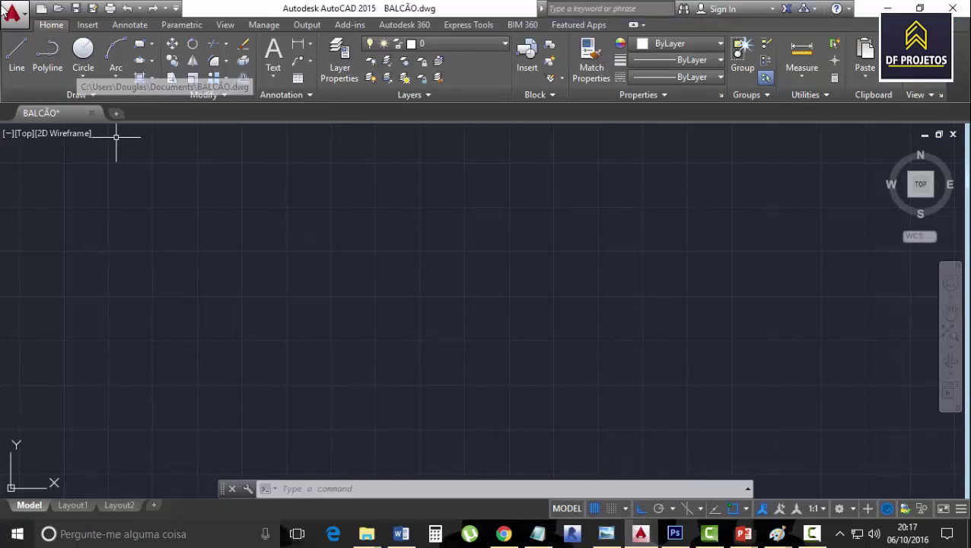
{"action": "left_click", "coordinate": [16, 54]}
{"action": "left_click", "coordinate": [258, 271]}
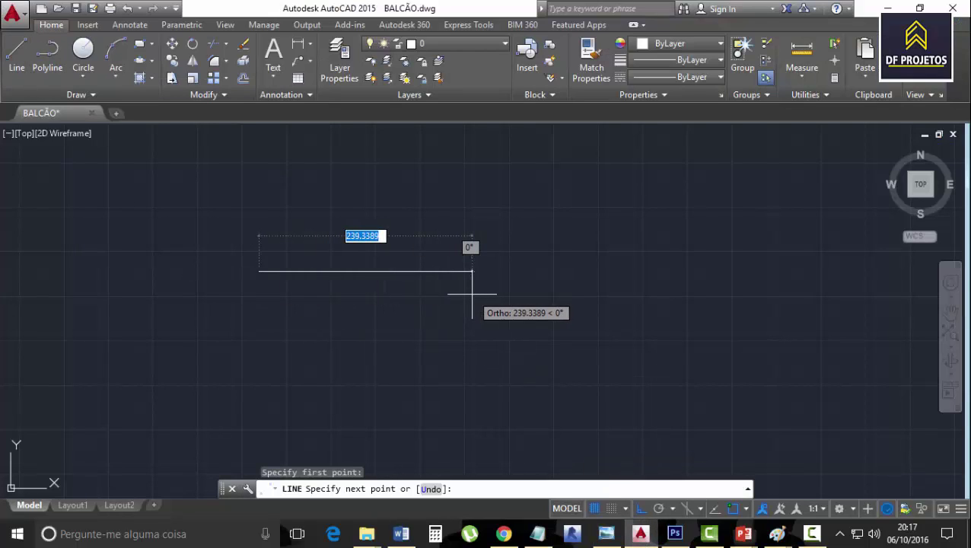
{"action": "type", "text": "200"}
{"action": "key", "text": "Return"}
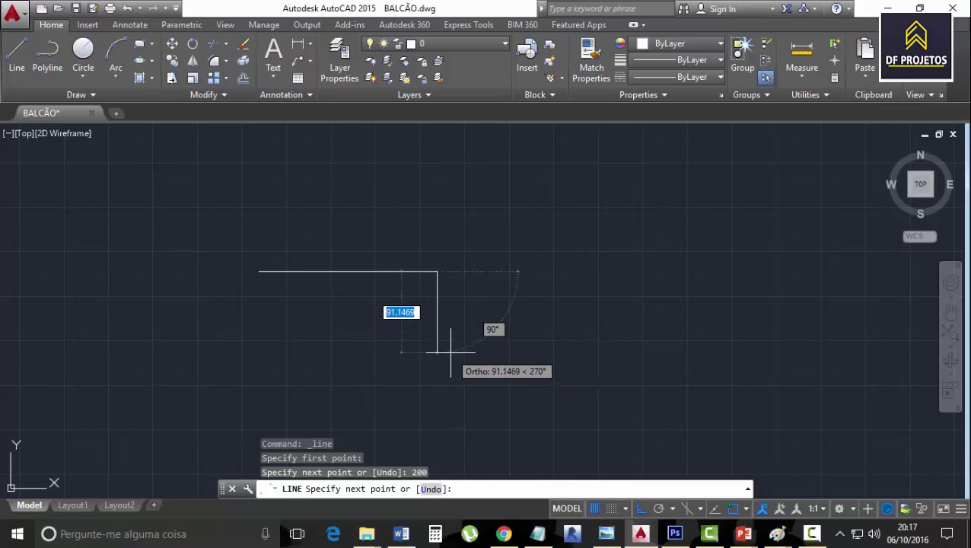
{"action": "type", "text": "90"}
{"action": "key", "text": "Return"}
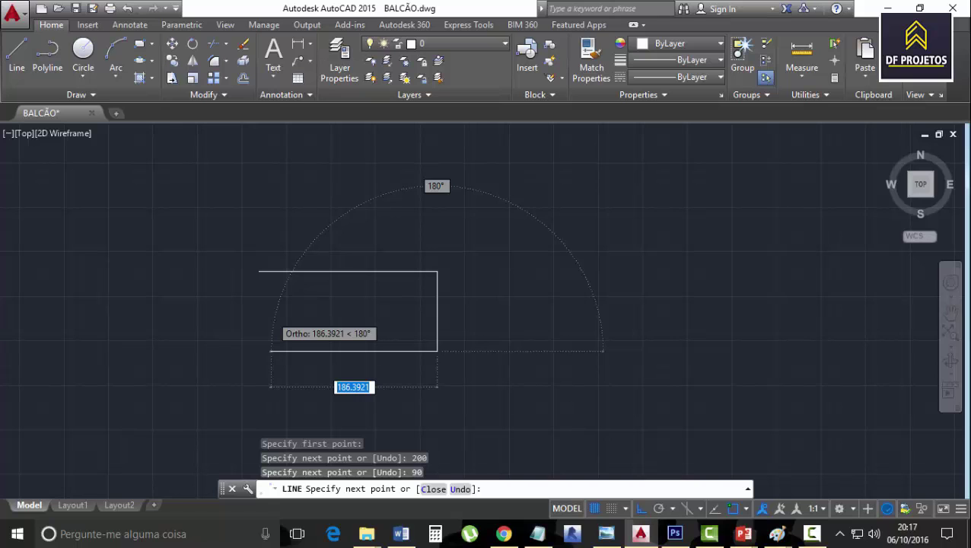
{"action": "scroll", "coordinate": [369, 239], "scroll_direction": "up", "scroll_amount": 4}
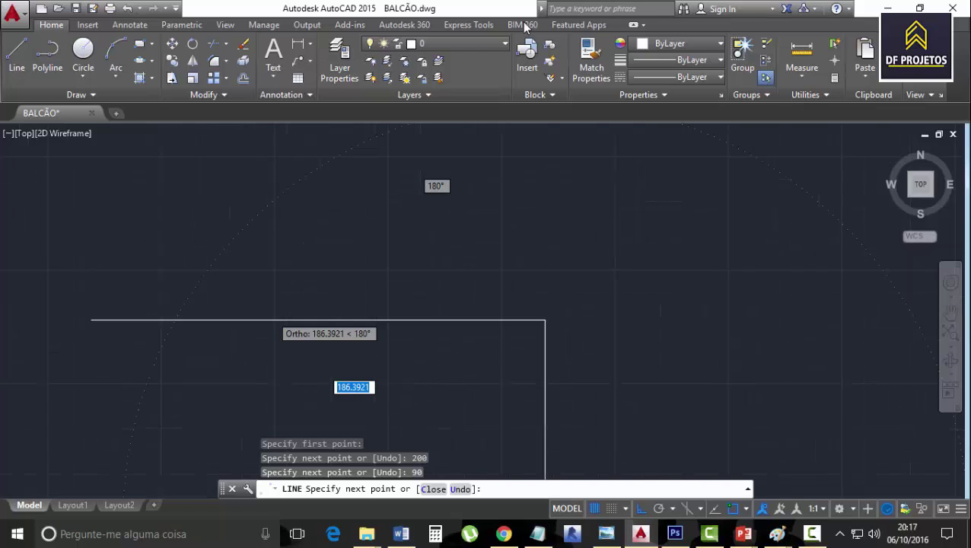
{"action": "key", "text": "Escape"}
{"action": "scroll", "coordinate": [445, 271], "scroll_direction": "down", "scroll_amount": 4}
{"action": "scroll", "coordinate": [432, 322], "scroll_direction": "up", "scroll_amount": 4}
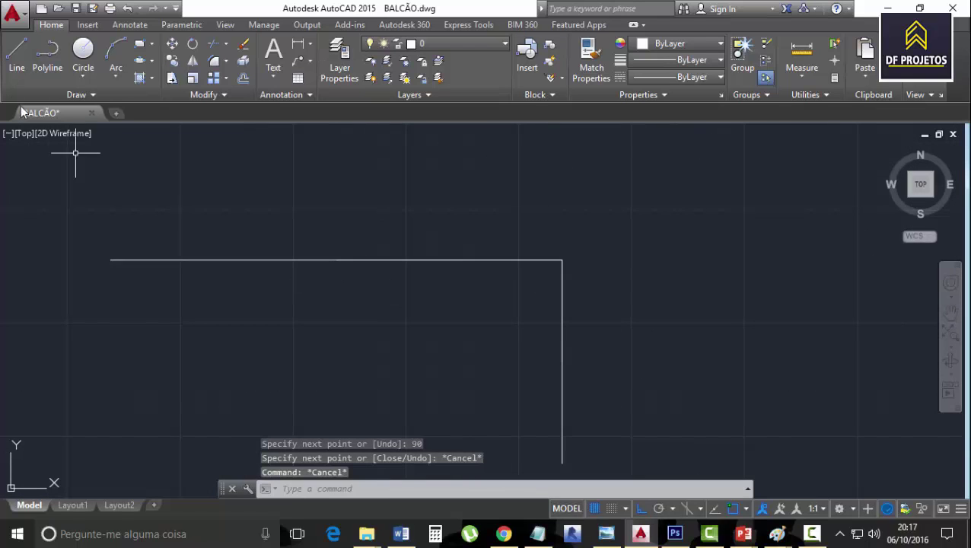
Complete the rectangular outline with a 200-unit bottom edge and a 90-unit left edge, starting from the right edge's lower end
{"action": "left_click", "coordinate": [17, 53]}
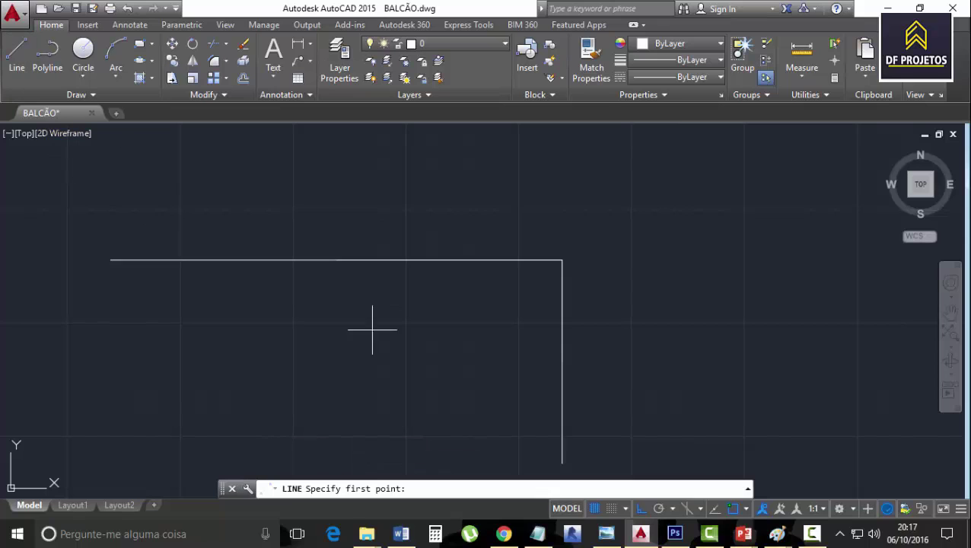
{"action": "left_click", "coordinate": [562, 461]}
{"action": "type", "text": "200"}
{"action": "key", "text": "Return"}
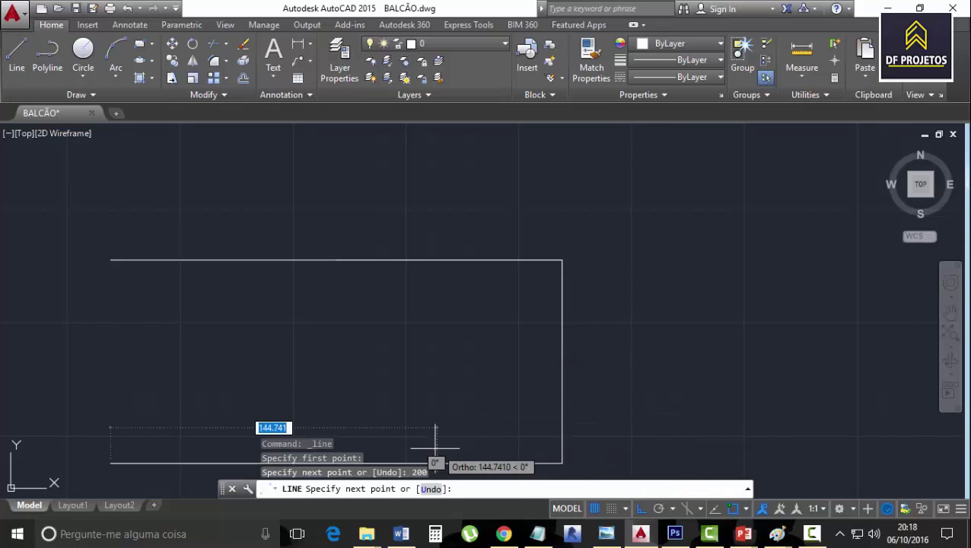
{"action": "type", "text": "90"}
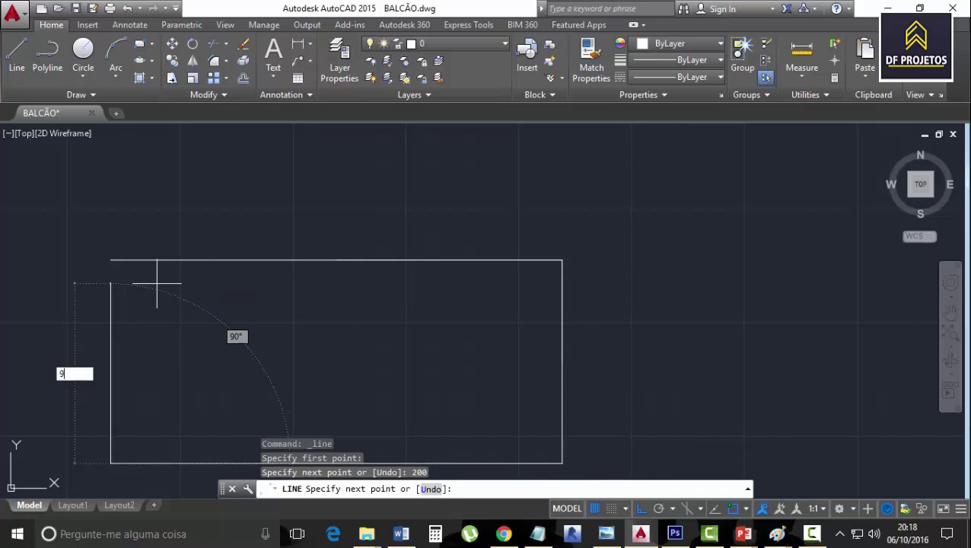
{"action": "key", "text": "Return"}
{"action": "key", "text": "Escape"}
{"action": "middle_click_drag", "start_coordinate": [313, 301], "coordinate": [477, 232]}
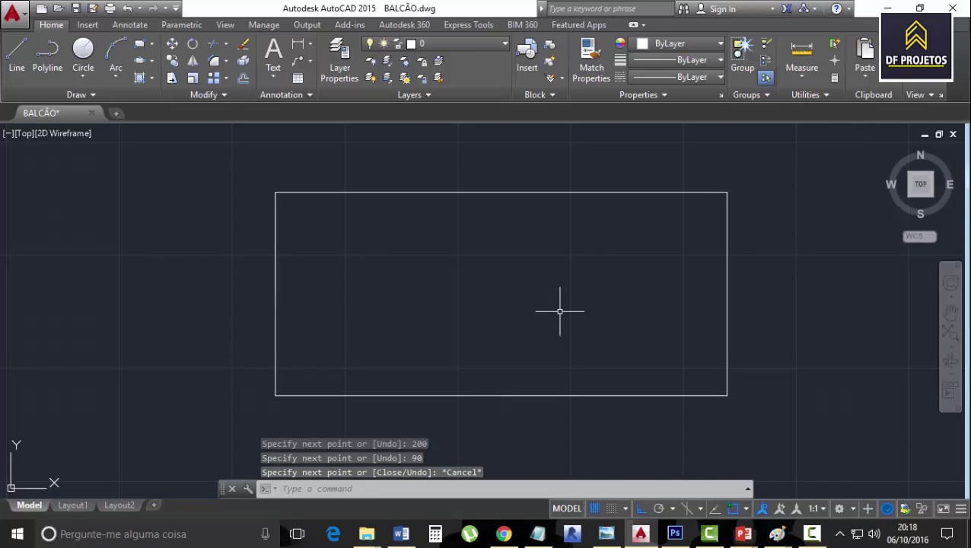
Offset the rectangle's right edge 70 units inward to form a vertical divider, checking the layout against the desk reference photo
{"action": "left_click", "coordinate": [607, 534]}
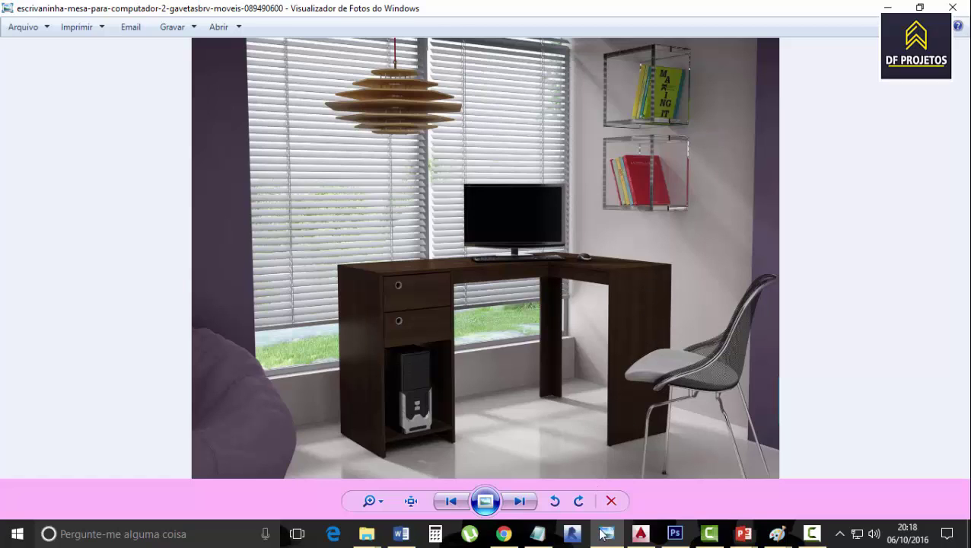
{"action": "left_click", "coordinate": [640, 533]}
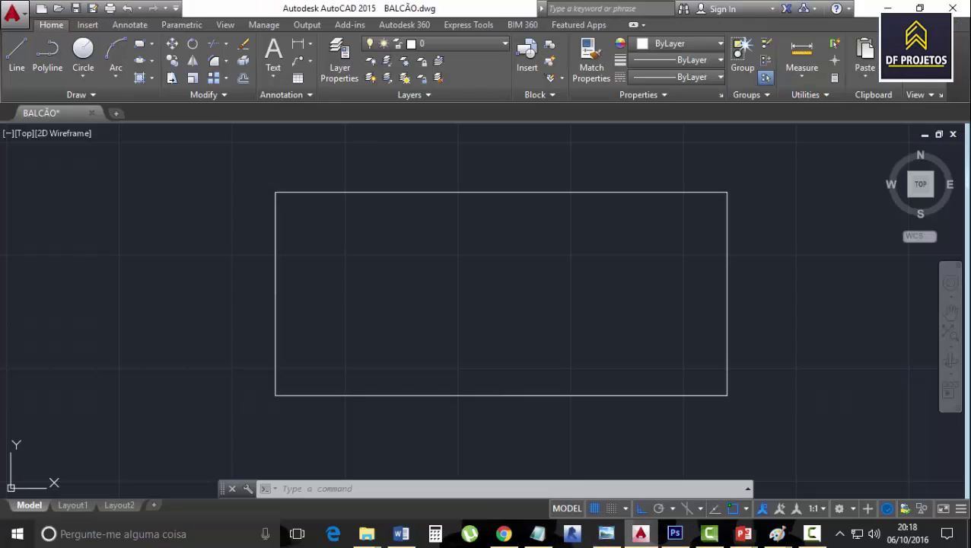
{"action": "left_click", "coordinate": [10, 61]}
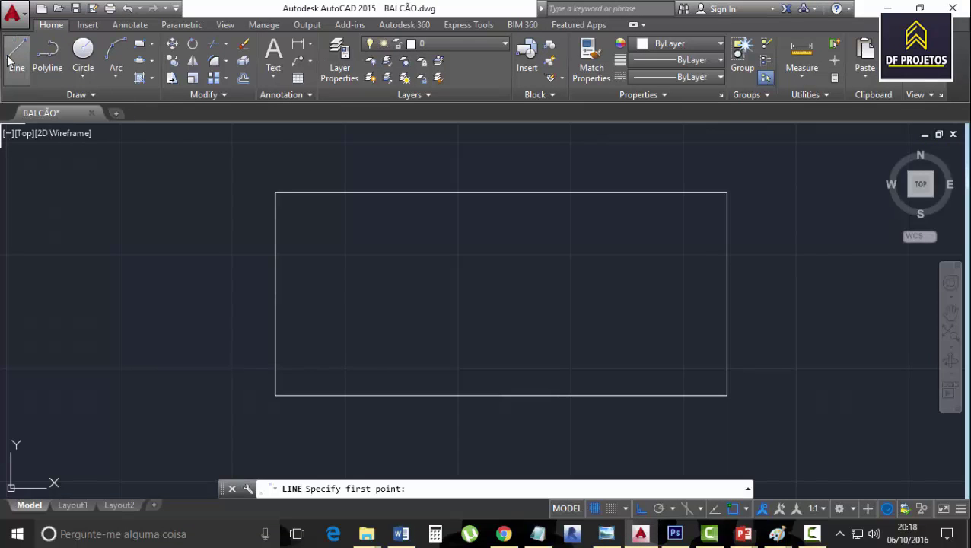
{"action": "left_click", "coordinate": [243, 77]}
{"action": "type", "text": "70"}
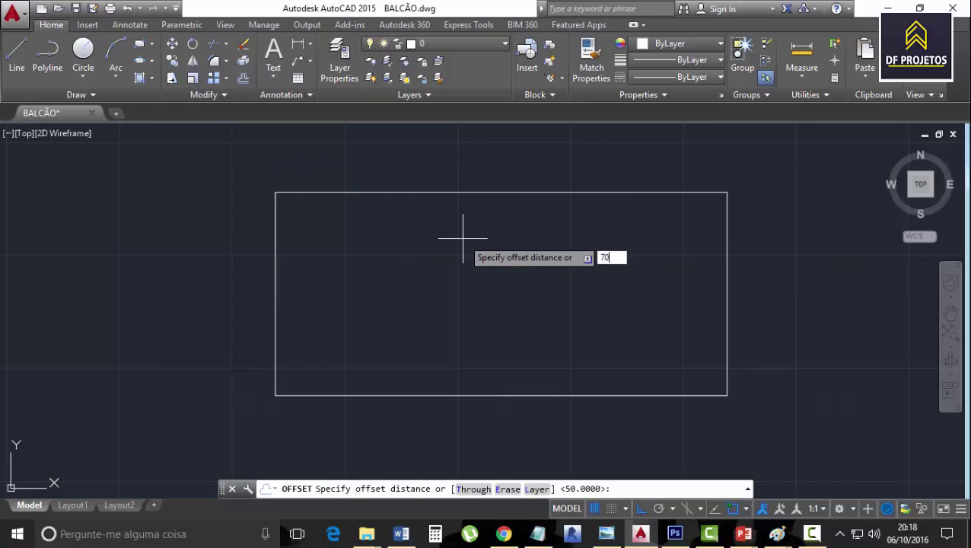
{"action": "key", "text": "Return"}
{"action": "left_click", "coordinate": [729, 269]}
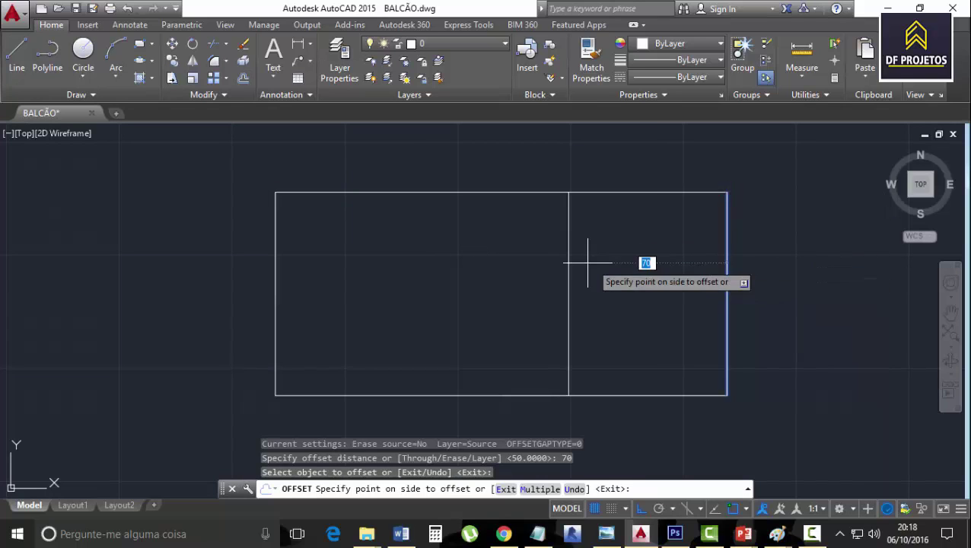
{"action": "left_click", "coordinate": [585, 263]}
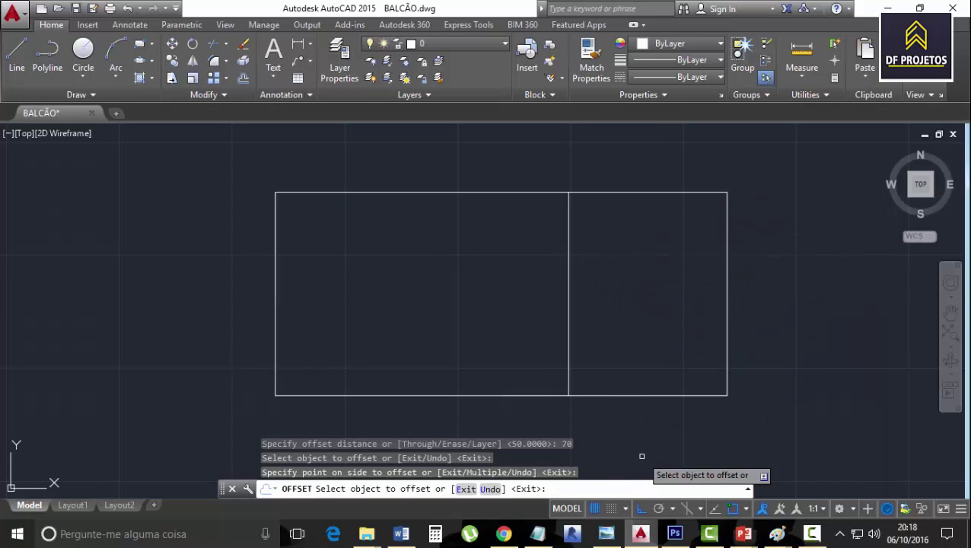
{"action": "left_click", "coordinate": [605, 534]}
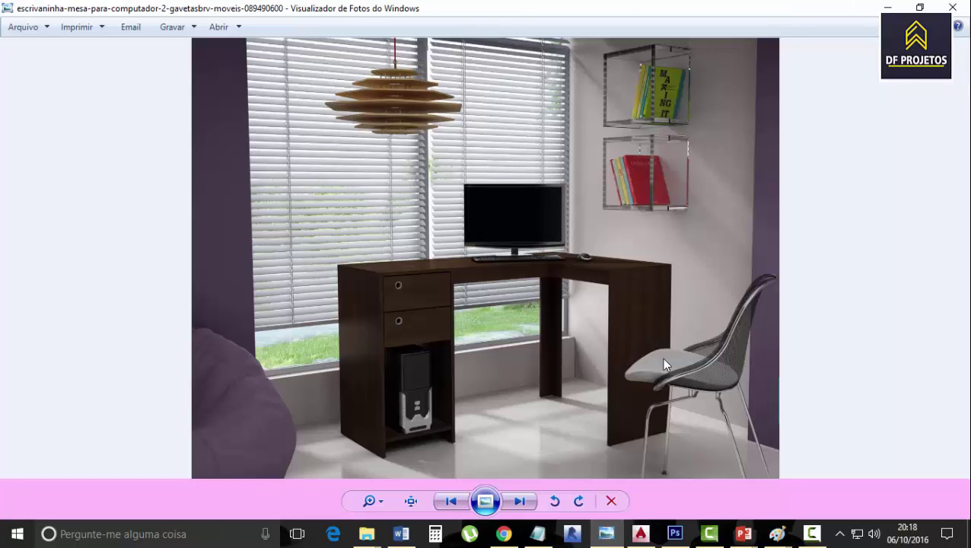
{"action": "left_click", "coordinate": [640, 534]}
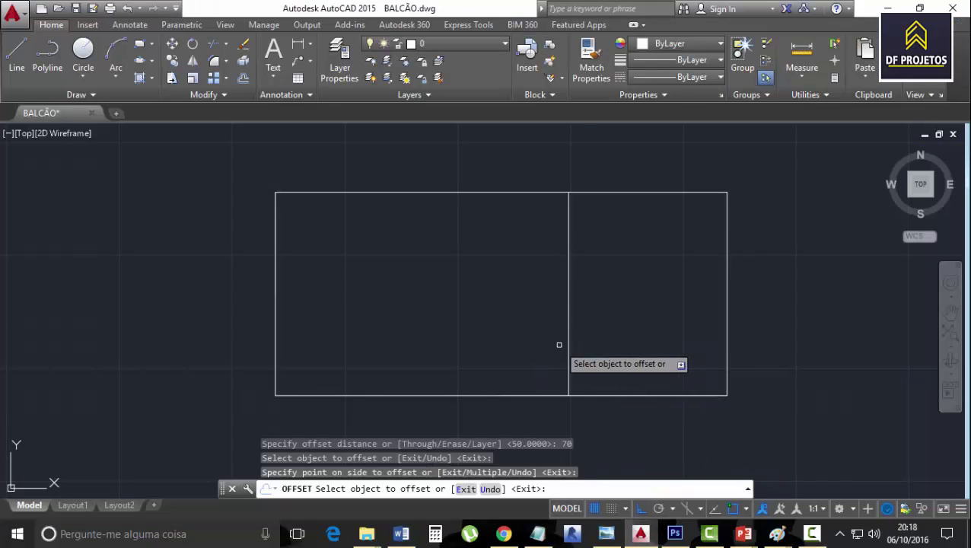
{"action": "key", "text": "Escape"}
{"action": "key", "text": "Escape"}
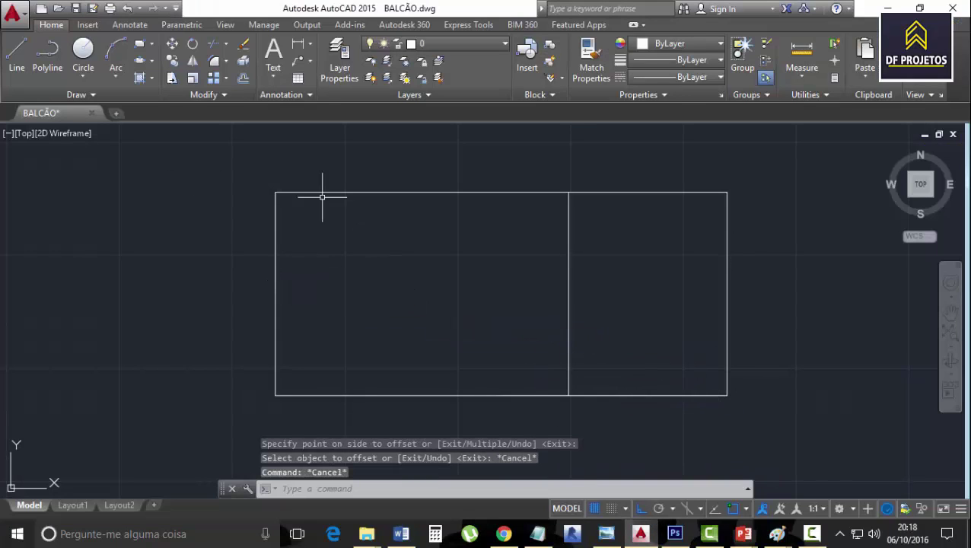
{"action": "left_click", "coordinate": [16, 57]}
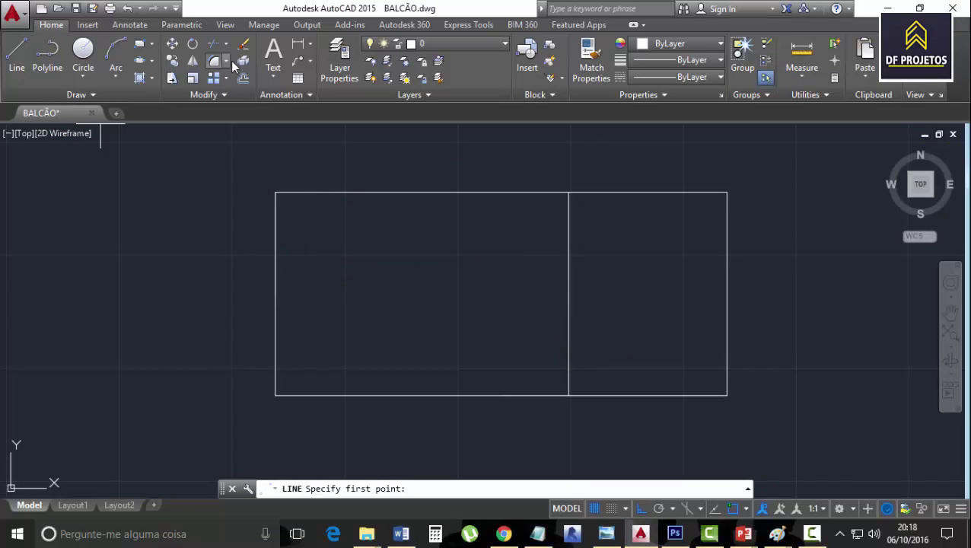
{"action": "key", "text": "Escape"}
{"action": "key", "text": "Escape"}
{"action": "key", "text": "Escape"}
{"action": "key", "text": "Escape"}
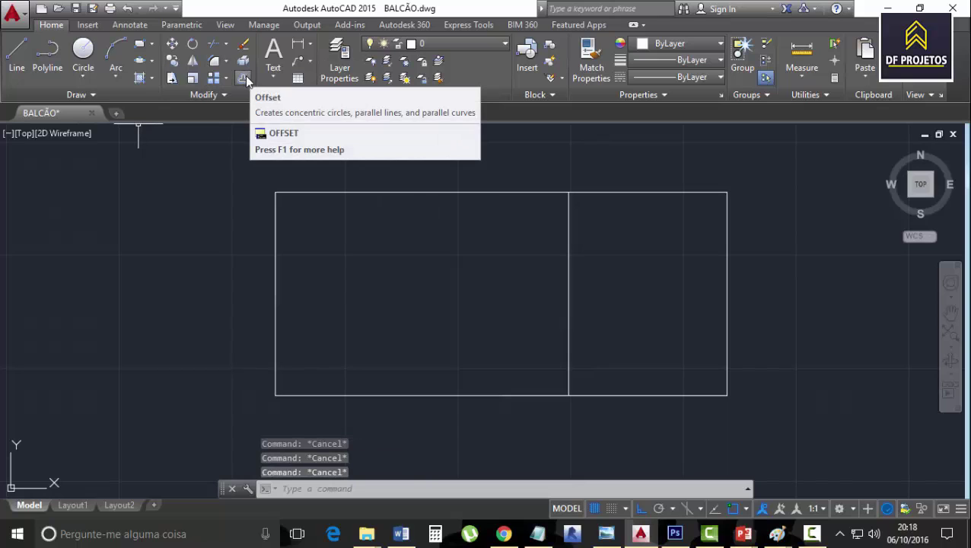
Try to start the tabletop thickness line 2 units down the vertical divider from its upper end
{"action": "left_click", "coordinate": [16, 52]}
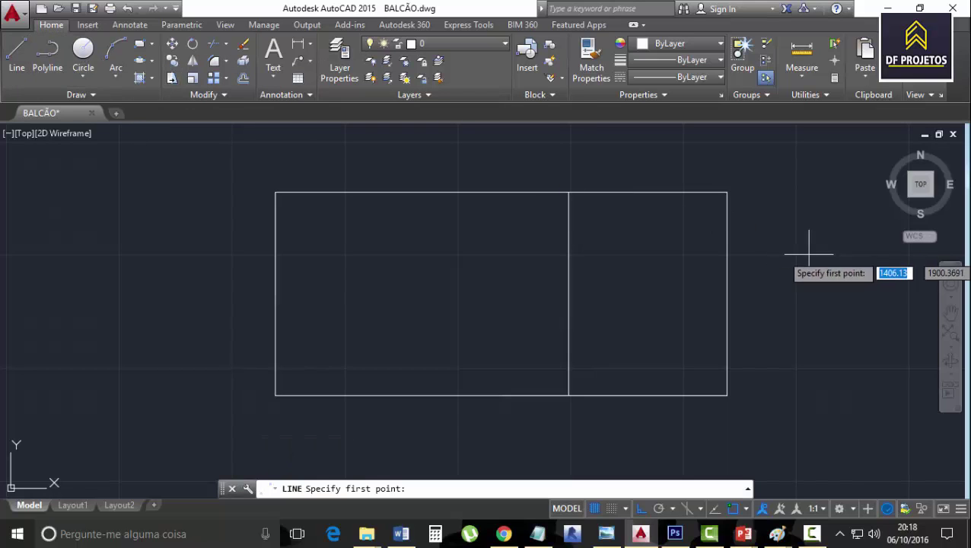
{"action": "left_click", "coordinate": [569, 193]}
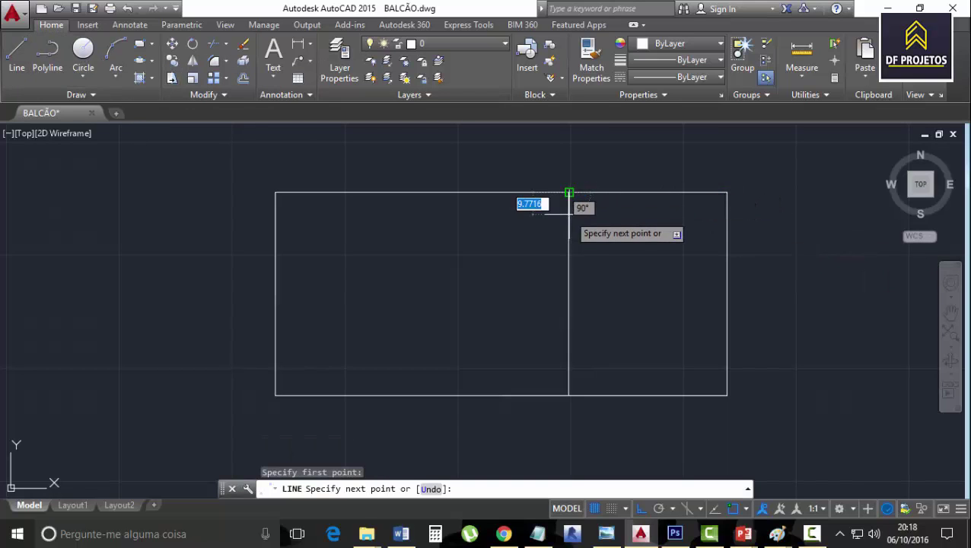
{"action": "type", "text": "2"}
{"action": "key", "text": "Return"}
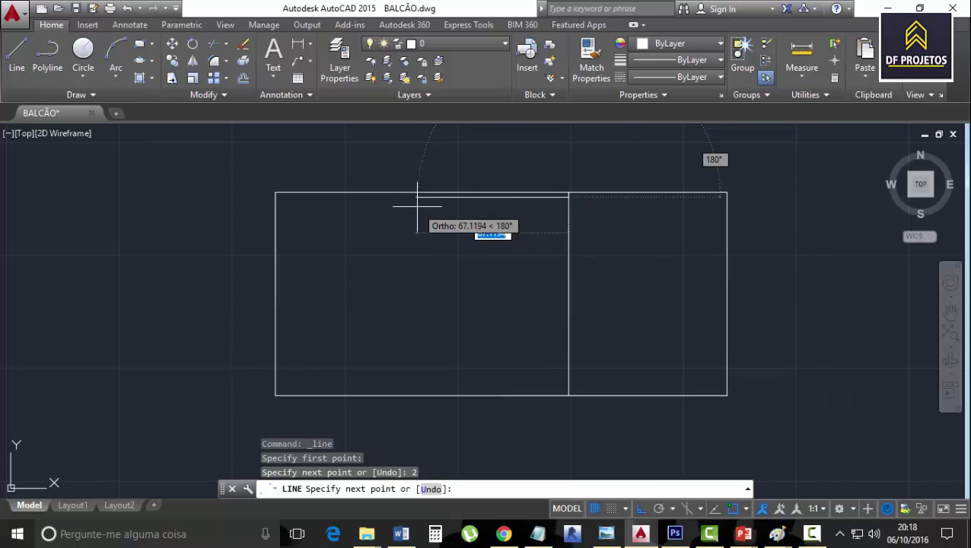
{"action": "scroll", "coordinate": [417, 205], "scroll_direction": "up", "scroll_amount": 2}
{"action": "key", "text": "Escape"}
{"action": "key", "text": "Escape"}
{"action": "key", "text": "Escape"}
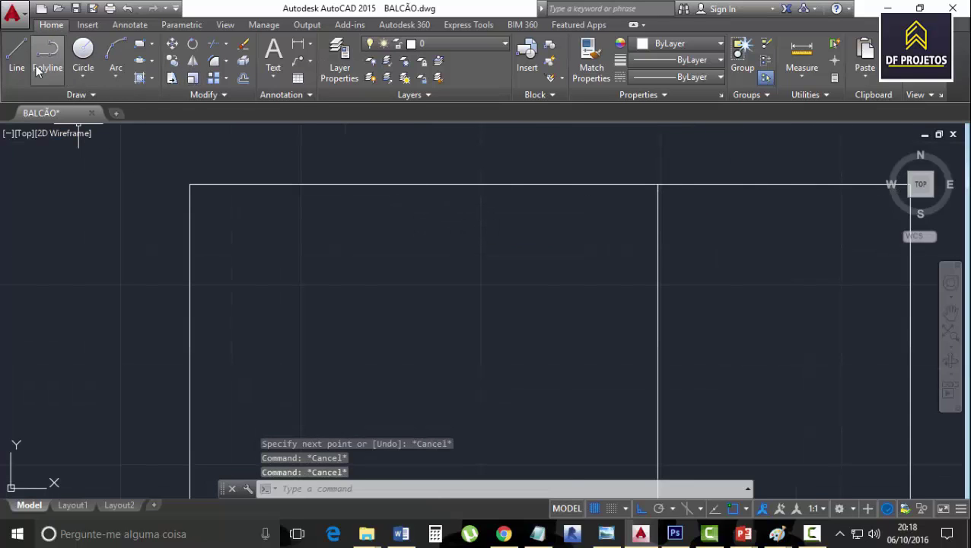
{"action": "left_click", "coordinate": [243, 78]}
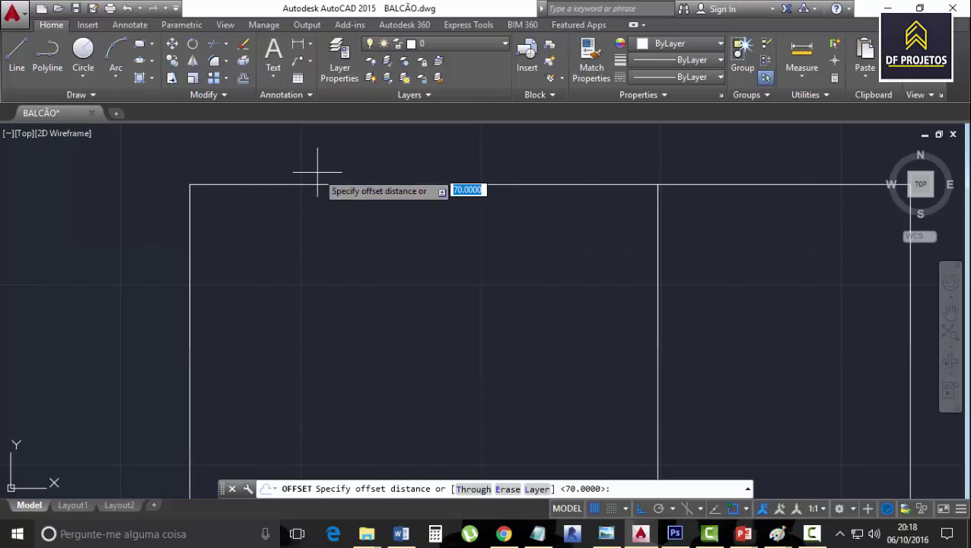
{"action": "type", "text": "3"}
{"action": "key", "text": "Return"}
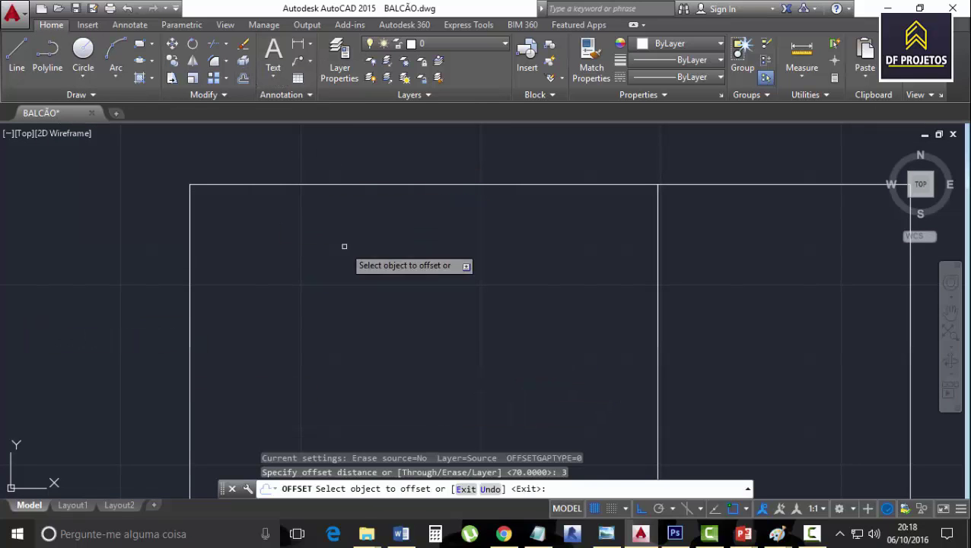
{"action": "key", "text": "Escape"}
{"action": "key", "text": "Escape"}
{"action": "key", "text": "Escape"}
{"action": "key", "text": "Escape"}
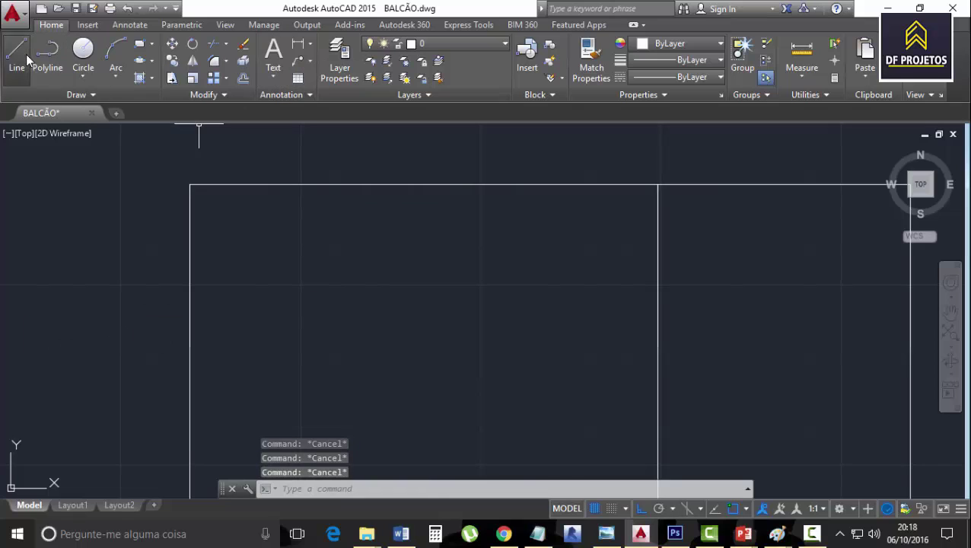
Draw the tabletop's underside with a line going 3 units down from the divider's upper end and 130 units to the left edge
{"action": "left_click", "coordinate": [16, 55]}
{"action": "left_click", "coordinate": [658, 184]}
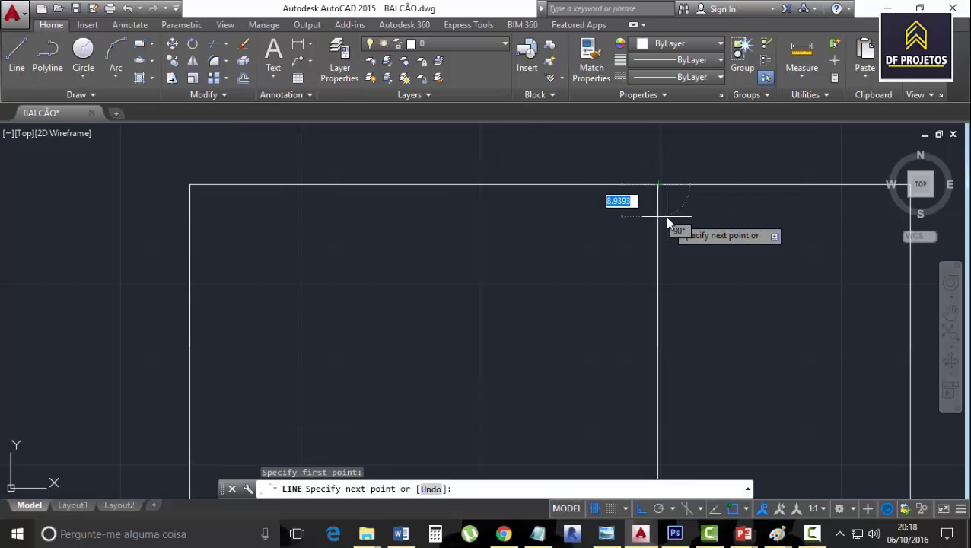
{"action": "type", "text": "3"}
{"action": "key", "text": "Return"}
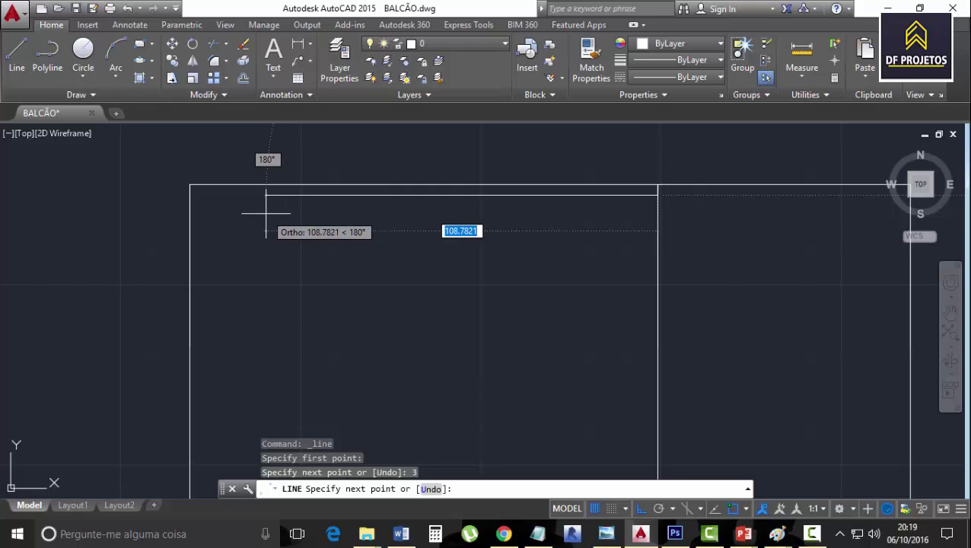
{"action": "type", "text": "130"}
{"action": "key", "text": "Return"}
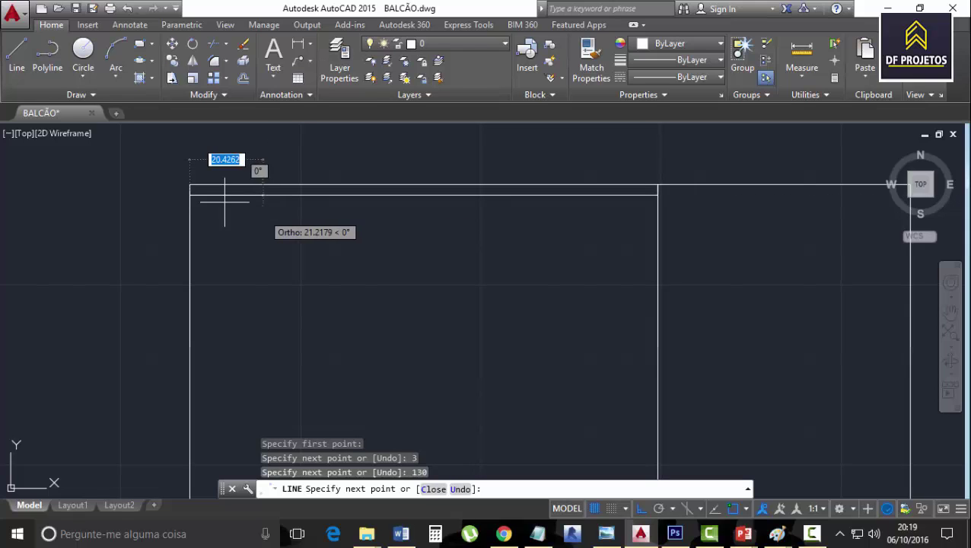
{"action": "key", "text": "Escape"}
{"action": "middle_click_drag", "start_coordinate": [261, 250], "coordinate": [291, 193]}
{"action": "scroll", "coordinate": [291, 193], "scroll_direction": "down", "scroll_amount": 2}
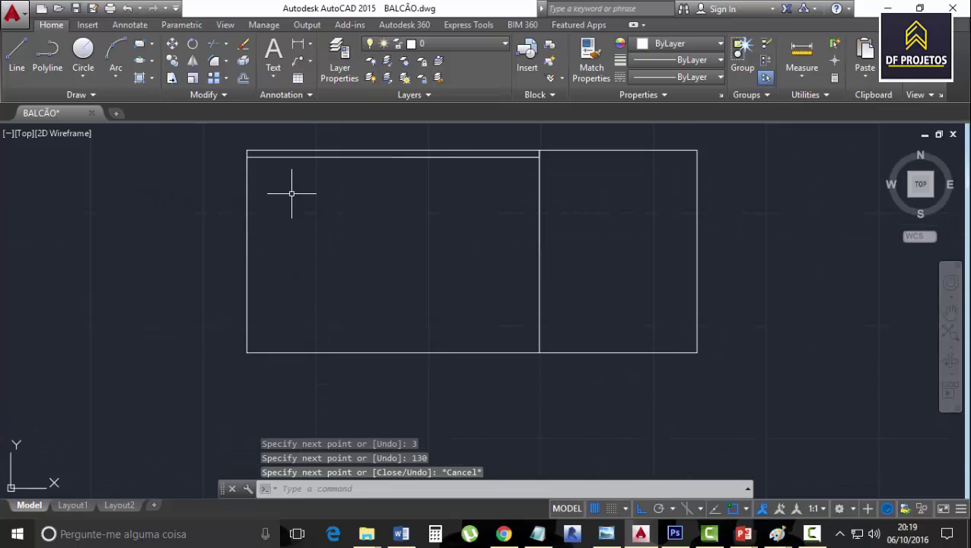
Draw the left panel's inner edge with a line going 3 units right from the outline's upper-left corner and 90 units down
{"action": "left_click", "coordinate": [16, 53]}
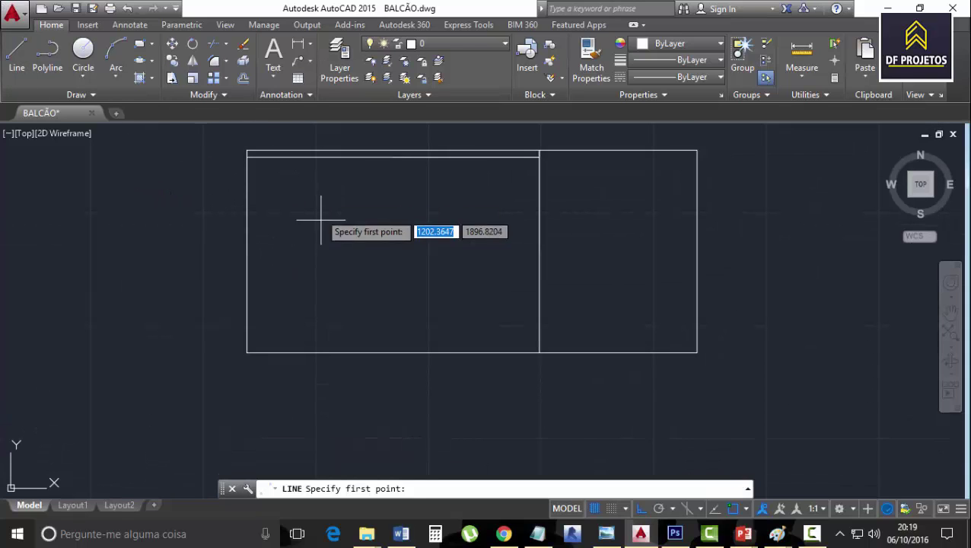
{"action": "left_click", "coordinate": [248, 156]}
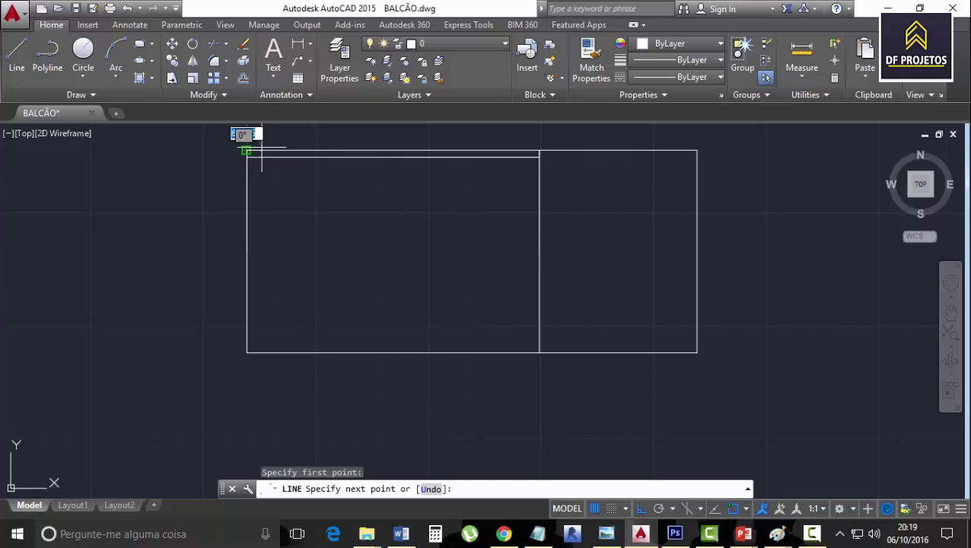
{"action": "type", "text": "3"}
{"action": "key", "text": "Return"}
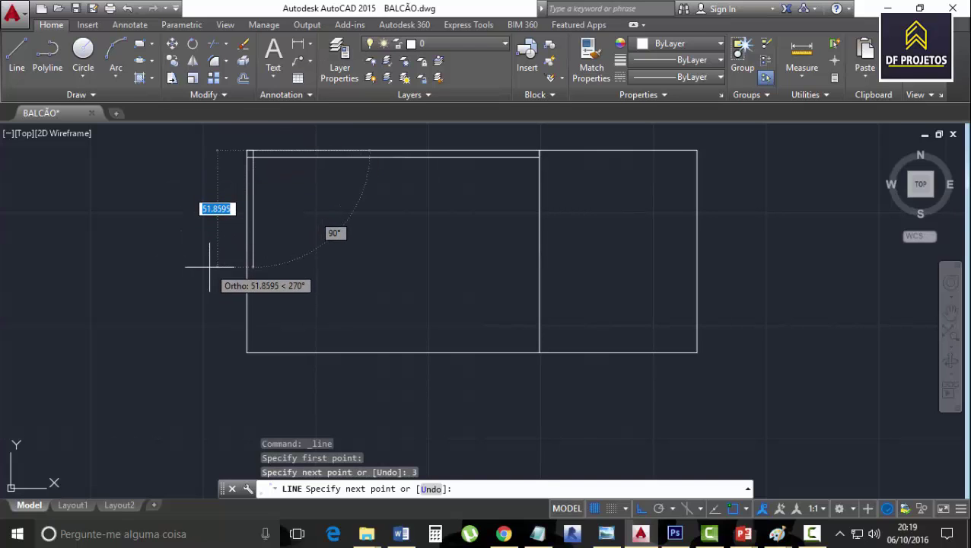
{"action": "type", "text": "90"}
{"action": "key", "text": "Return"}
{"action": "key", "text": "Escape"}
Trim the overlapping line ends where the left panel's inner edge crosses the tabletop's underside
{"action": "scroll", "coordinate": [292, 158], "scroll_direction": "up", "scroll_amount": 8}
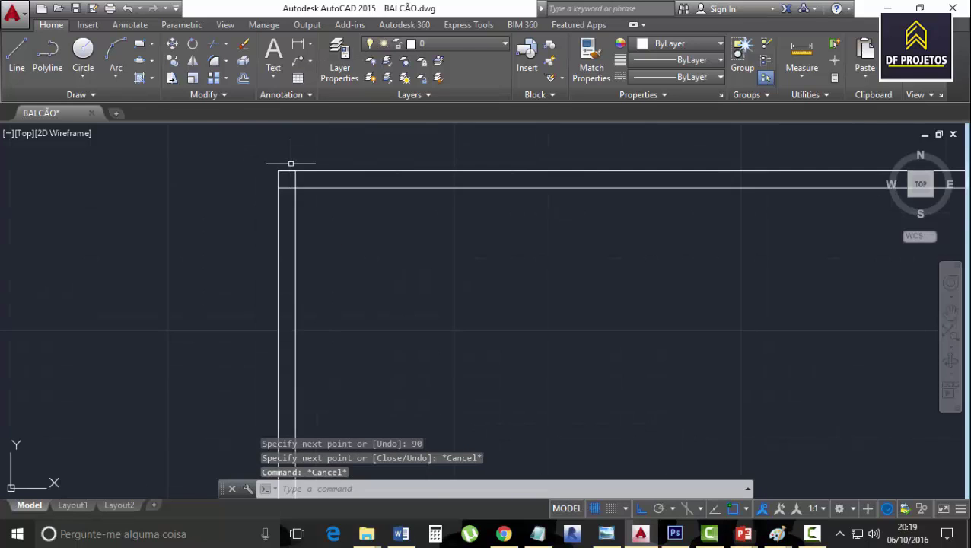
{"action": "scroll", "coordinate": [301, 188], "scroll_direction": "up", "scroll_amount": 2}
{"action": "type", "text": "tr"}
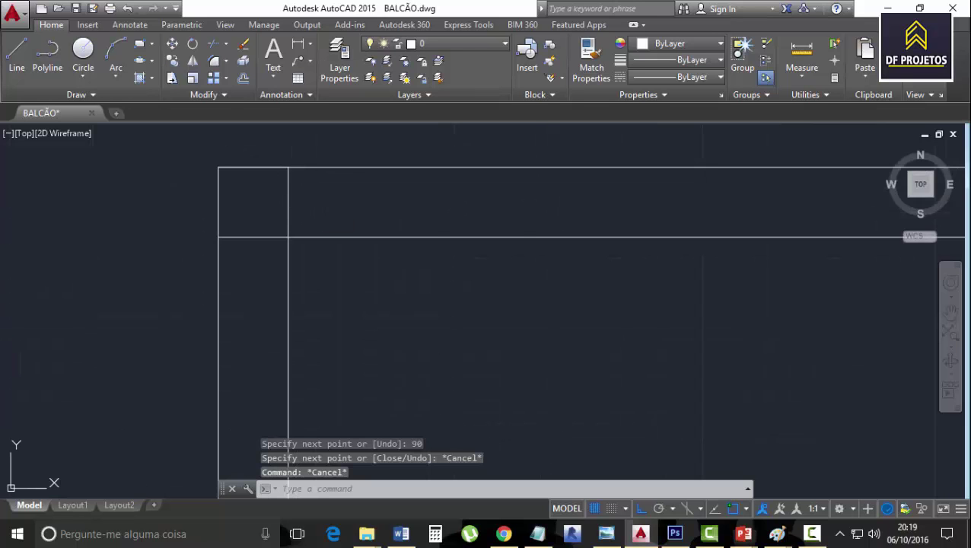
{"action": "key", "text": "Return"}
{"action": "key", "text": "Return"}
{"action": "left_click", "coordinate": [287, 204]}
{"action": "left_click", "coordinate": [273, 209]}
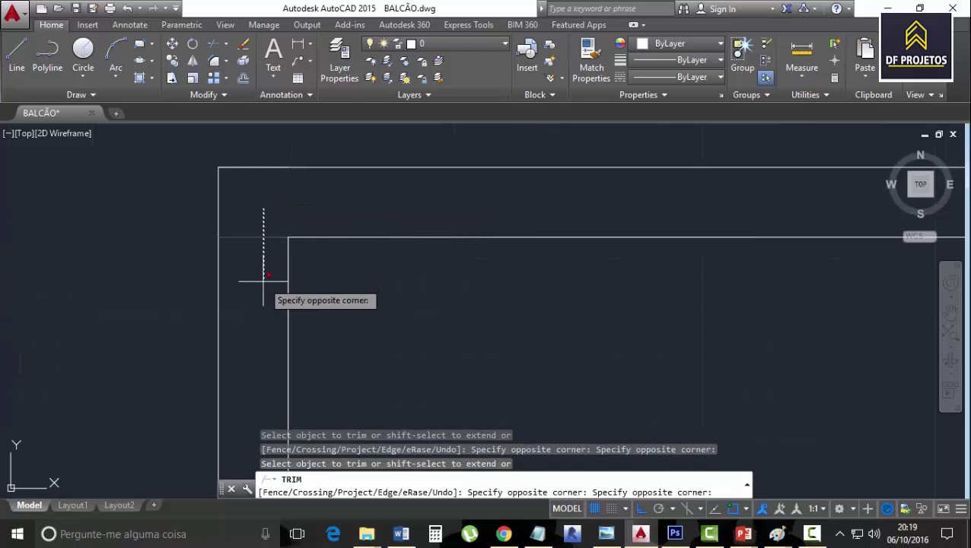
{"action": "left_click", "coordinate": [264, 278]}
{"action": "scroll", "coordinate": [266, 280], "scroll_direction": "down", "scroll_amount": 5}
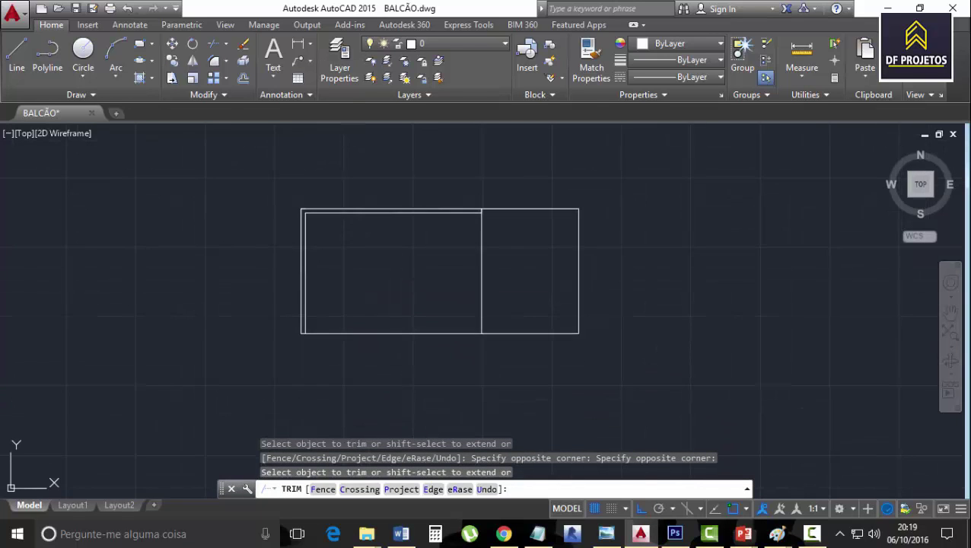
{"action": "scroll", "coordinate": [366, 301], "scroll_direction": "up", "scroll_amount": 3}
{"action": "scroll", "coordinate": [363, 297], "scroll_direction": "down", "scroll_amount": 1}
{"action": "scroll", "coordinate": [360, 293], "scroll_direction": "down", "scroll_amount": 4}
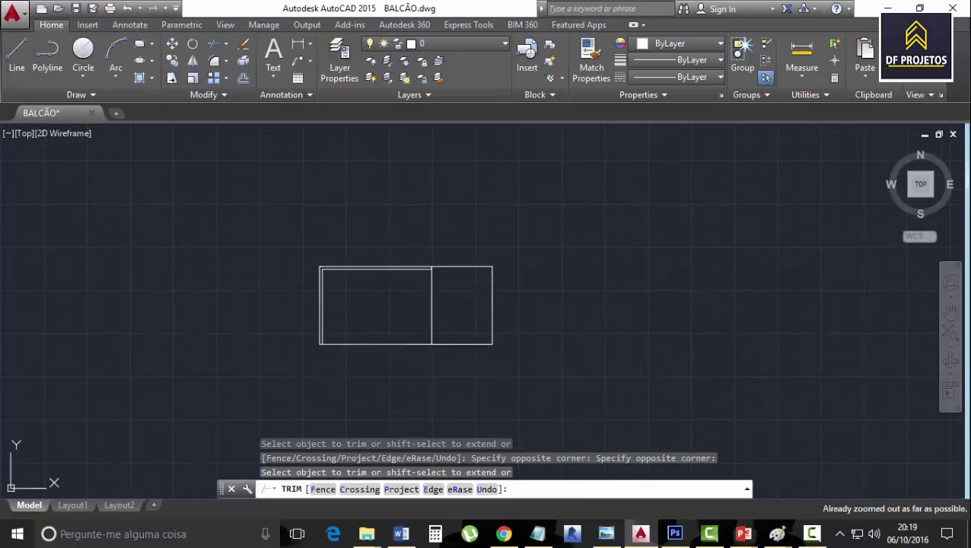
{"action": "scroll", "coordinate": [342, 291], "scroll_direction": "up", "scroll_amount": 2}
{"action": "scroll", "coordinate": [365, 291], "scroll_direction": "up", "scroll_amount": 2}
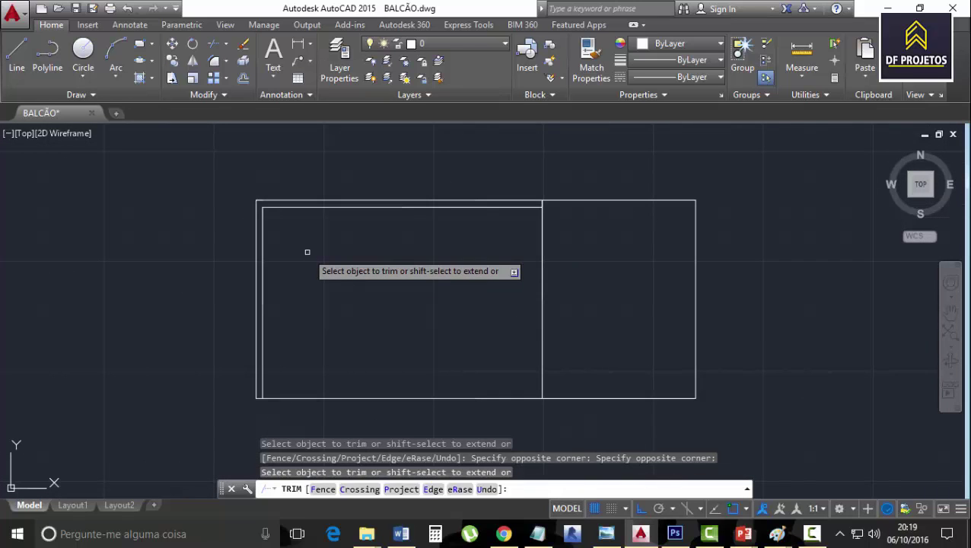
{"action": "scroll", "coordinate": [306, 251], "scroll_direction": "up", "scroll_amount": 2}
{"action": "key", "text": "Escape"}
Check the drawer unit's layout in the desk reference photo and cancel the pending drawing commands
{"action": "type", "text": "o"}
{"action": "key", "text": "Return"}
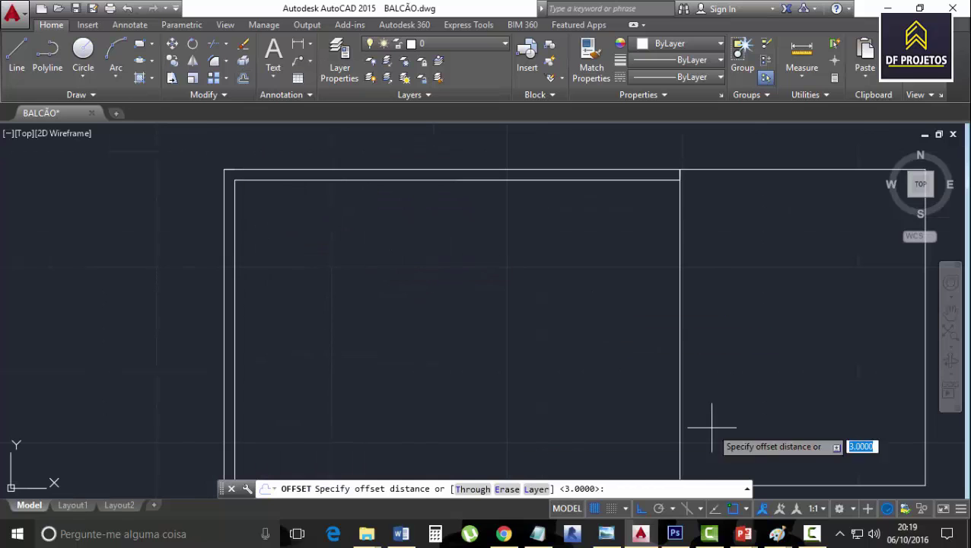
{"action": "left_click", "coordinate": [606, 533]}
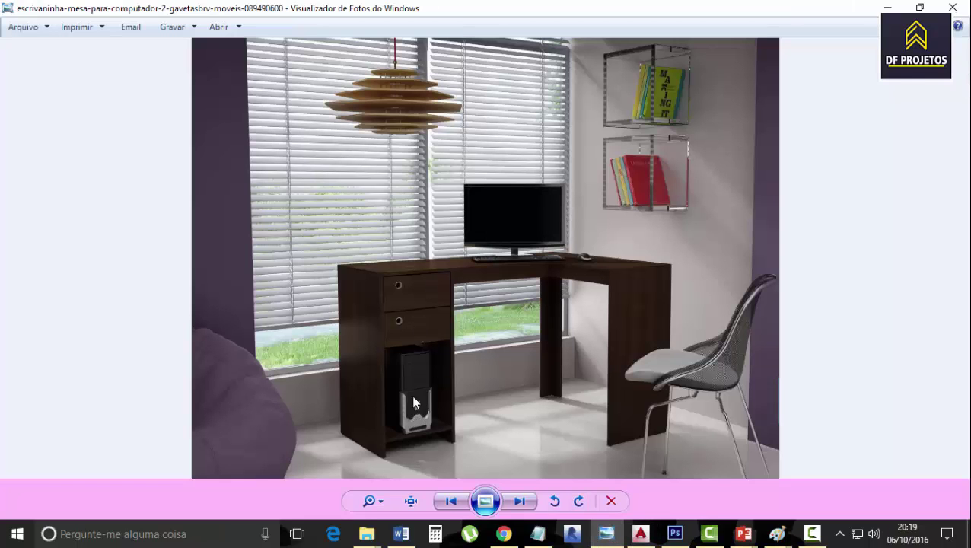
{"action": "left_click", "coordinate": [640, 533]}
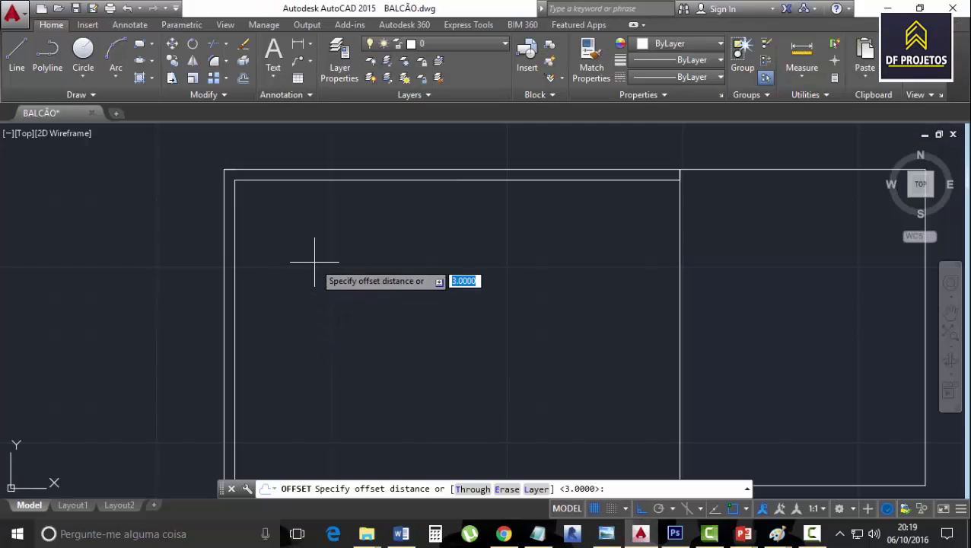
{"action": "scroll", "coordinate": [304, 262], "scroll_direction": "down", "scroll_amount": 2}
{"action": "scroll", "coordinate": [335, 260], "scroll_direction": "up", "scroll_amount": 2}
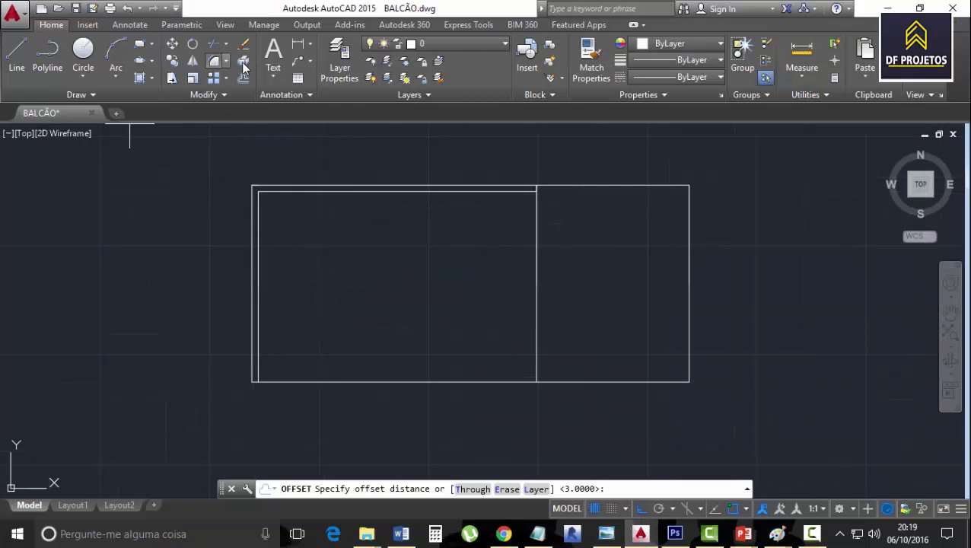
{"action": "left_click", "coordinate": [17, 55]}
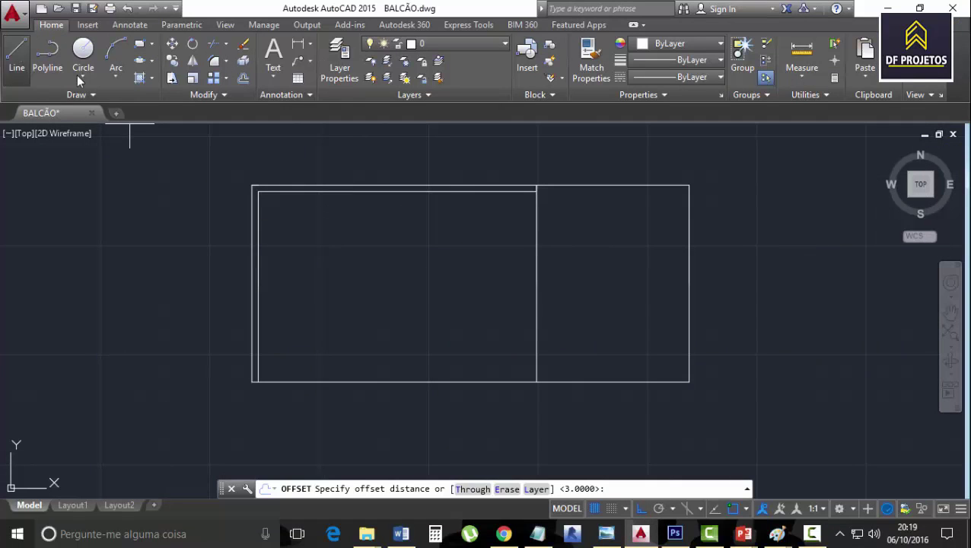
{"action": "key", "text": "Escape"}
{"action": "key", "text": "Escape"}
{"action": "key", "text": "Escape"}
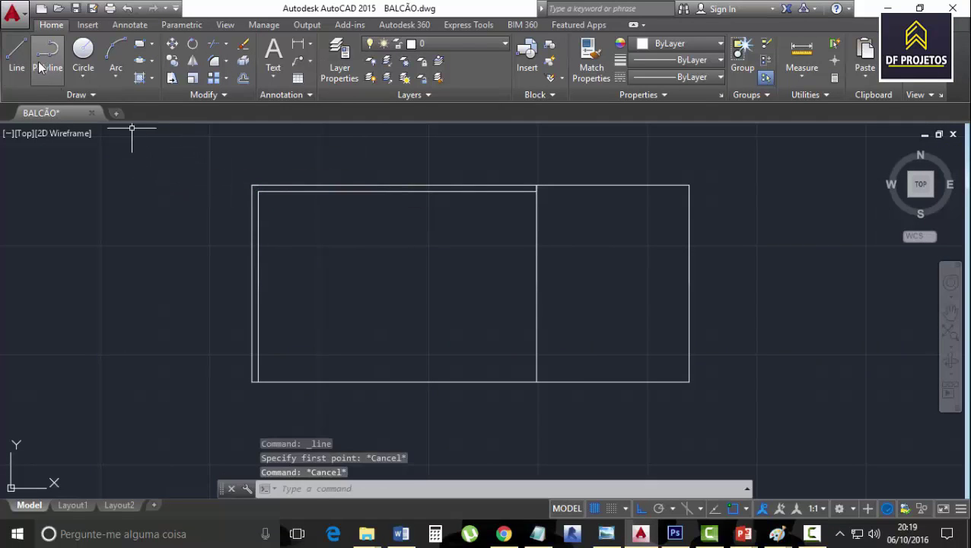
Try to offset the left panel's inner edge 30 units to the right as the drawer unit's width
{"action": "left_click", "coordinate": [243, 79]}
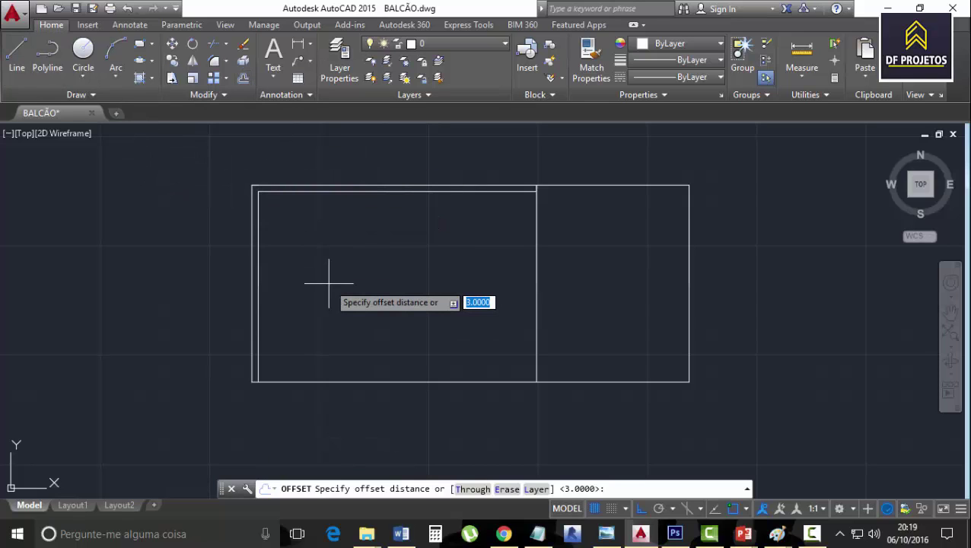
{"action": "type", "text": "30"}
{"action": "key", "text": "Return"}
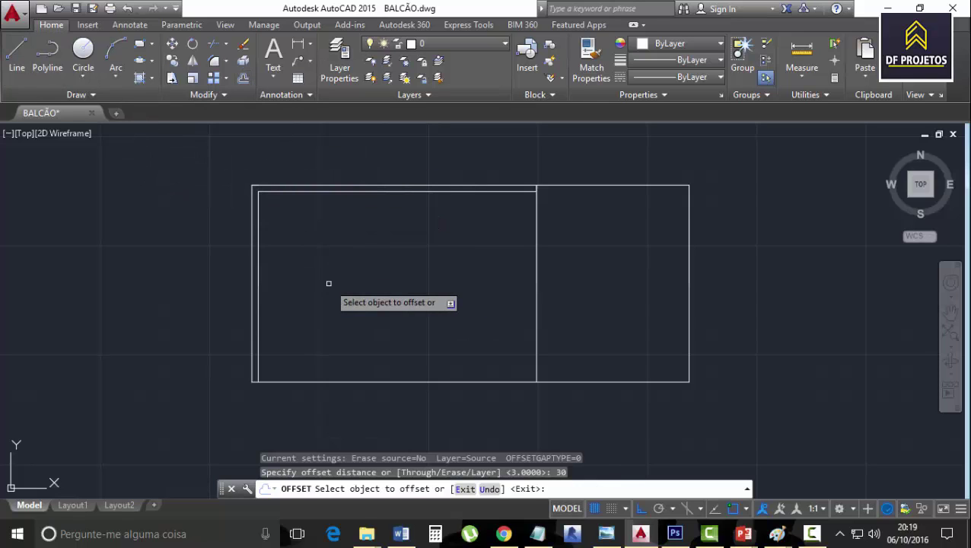
{"action": "left_click", "coordinate": [259, 238]}
{"action": "left_click", "coordinate": [373, 262]}
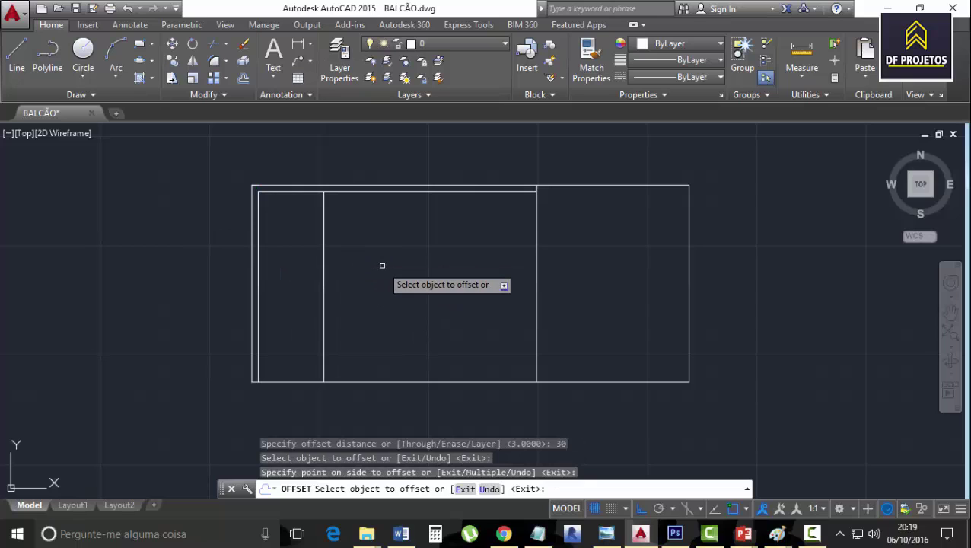
Offset the left panel's inner edge 40 units to the right to form the drawer unit's other side
{"action": "left_click", "coordinate": [243, 79]}
{"action": "type", "text": "40"}
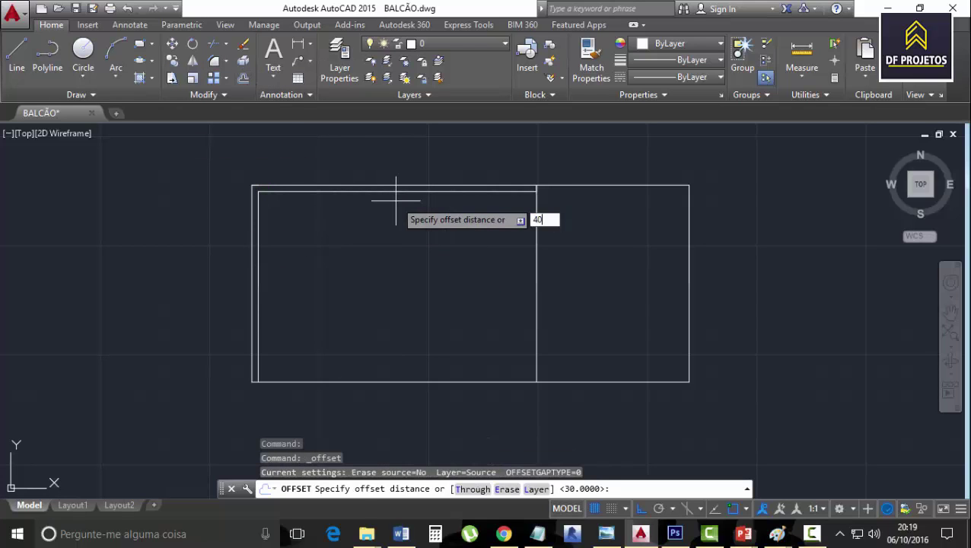
{"action": "key", "text": "Return"}
{"action": "left_click", "coordinate": [258, 247]}
{"action": "left_click", "coordinate": [352, 242]}
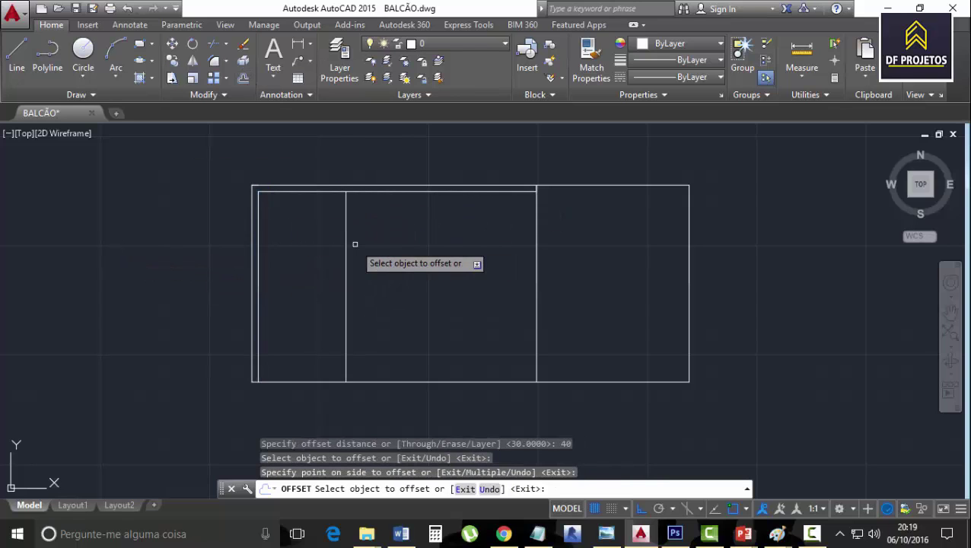
{"action": "scroll", "coordinate": [304, 233], "scroll_direction": "up", "scroll_amount": 2}
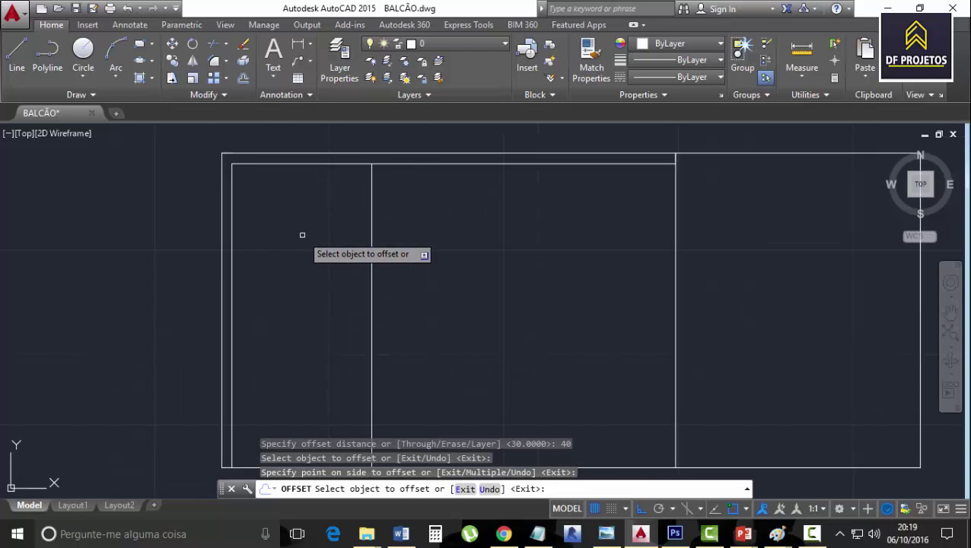
{"action": "key", "text": "Escape"}
{"action": "key", "text": "Escape"}
{"action": "key", "text": "Escape"}
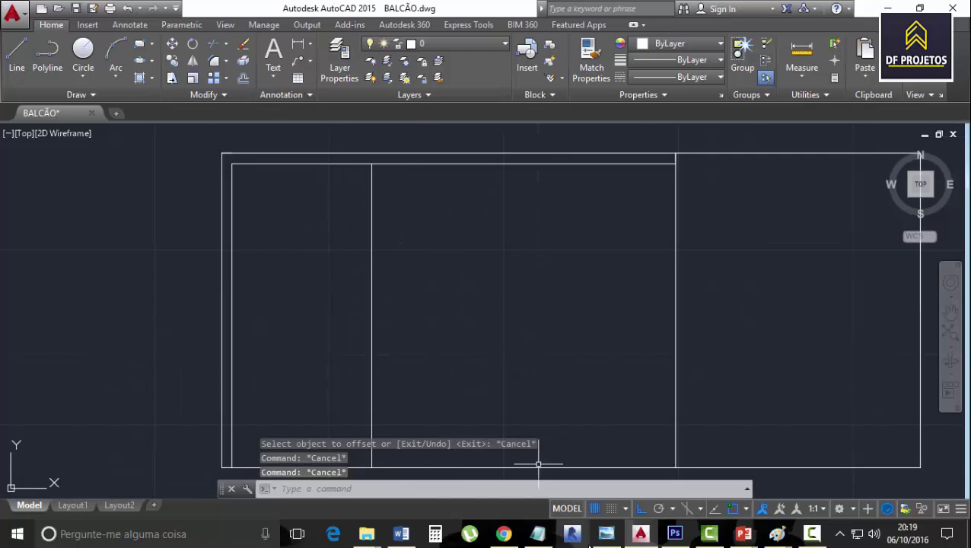
After checking the reference photo's drawers, draw a gap line 1 unit below the tabletop's underside, from the left panel to the drawer unit's other side
{"action": "left_click", "coordinate": [605, 534]}
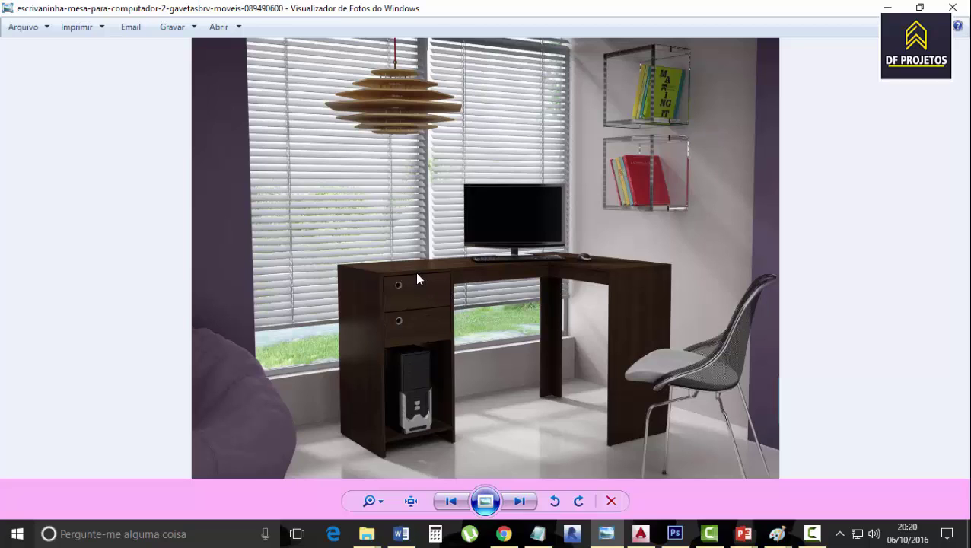
{"action": "left_click", "coordinate": [642, 537]}
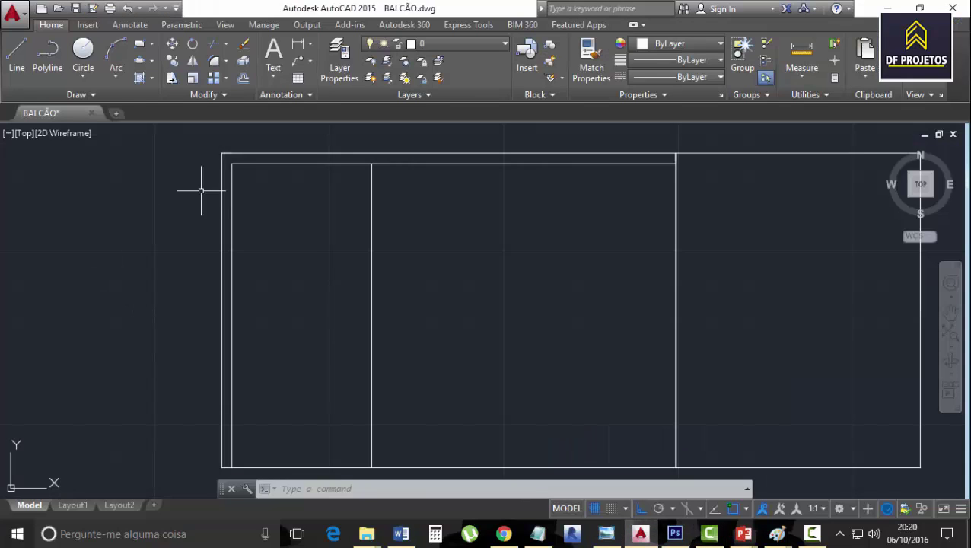
{"action": "left_click", "coordinate": [17, 52]}
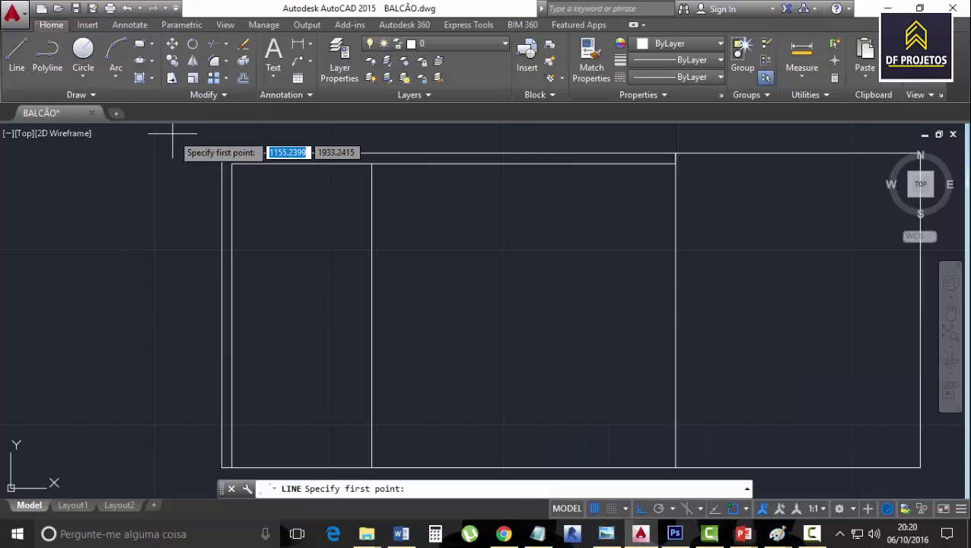
{"action": "left_click", "coordinate": [231, 163]}
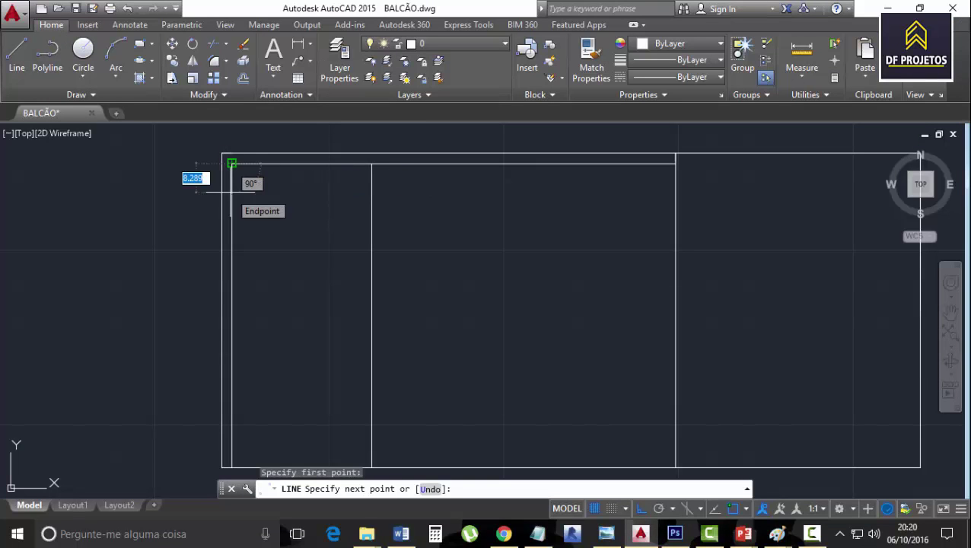
{"action": "type", "text": "1"}
{"action": "key", "text": "Return"}
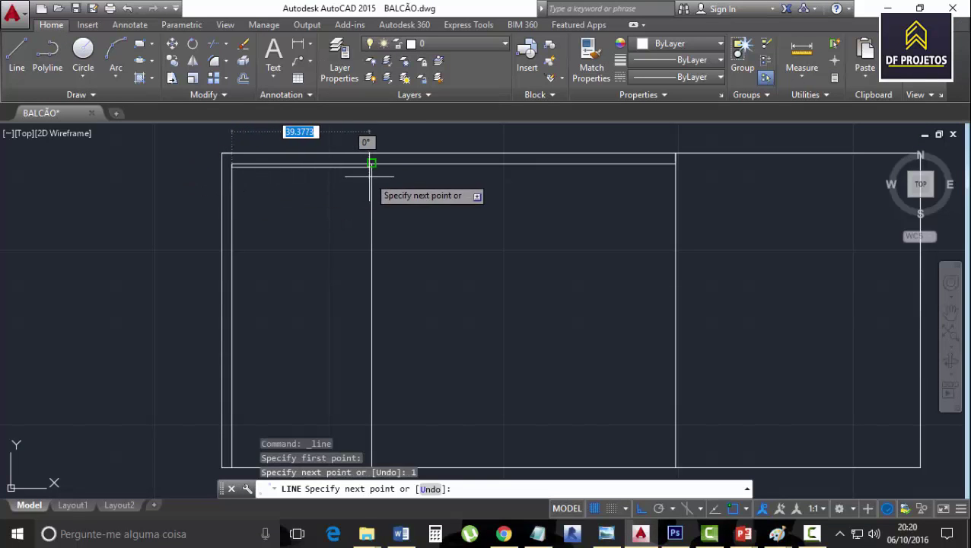
{"action": "type", "text": "4"}
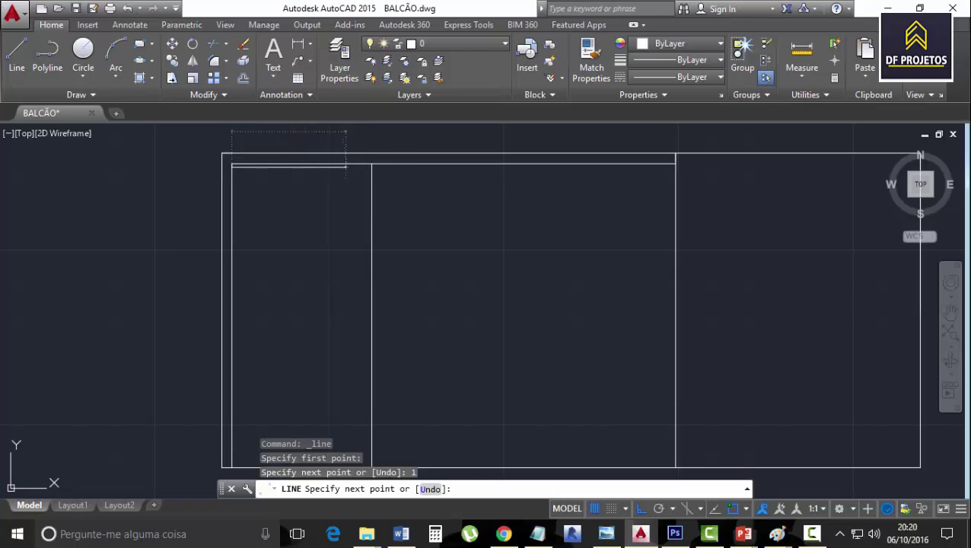
{"action": "key", "text": "Return"}
{"action": "key", "text": "Escape"}
{"action": "key", "text": "Escape"}
{"action": "key", "text": "Escape"}
{"action": "key", "text": "Escape"}
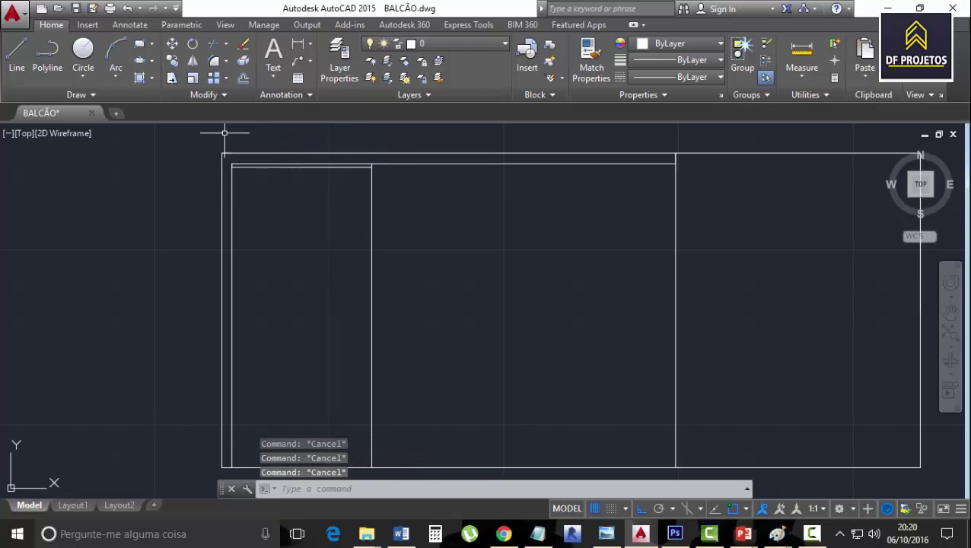
{"action": "left_click", "coordinate": [244, 78]}
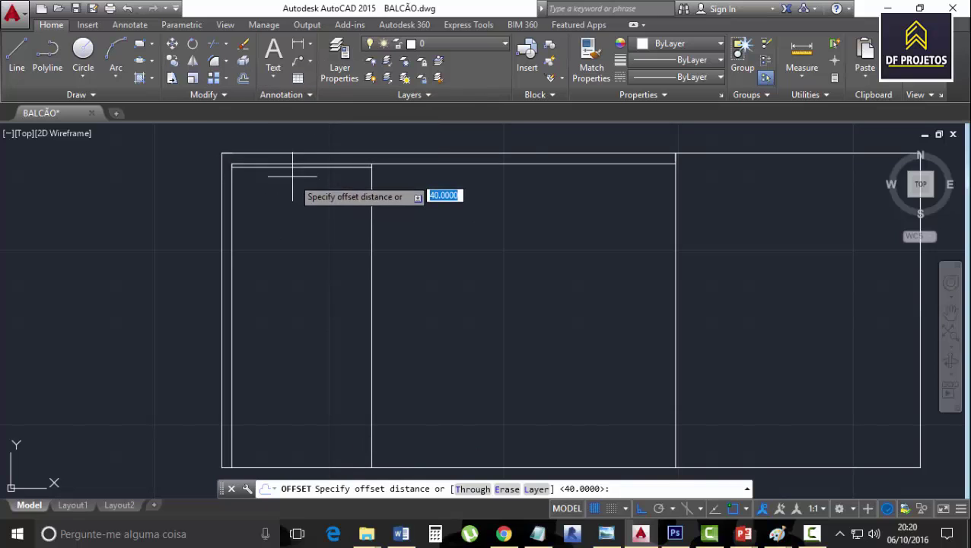
{"action": "key", "text": "Escape"}
{"action": "left_click", "coordinate": [244, 78]}
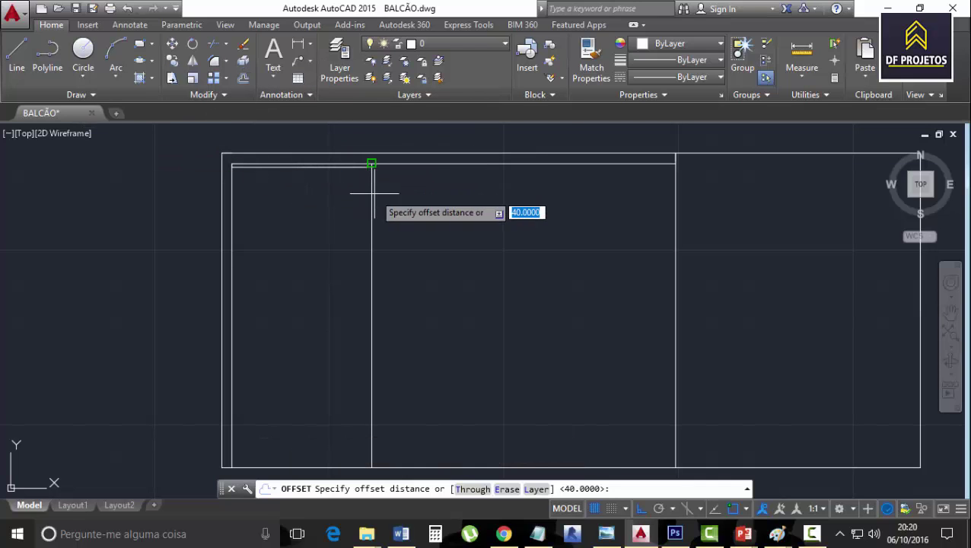
{"action": "type", "text": "30"}
{"action": "key", "text": "Return"}
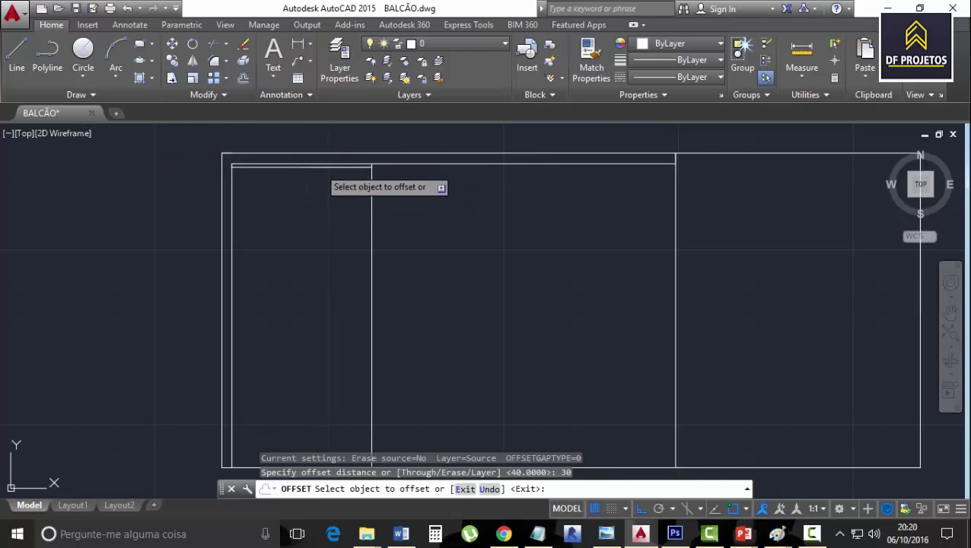
{"action": "left_click", "coordinate": [320, 166]}
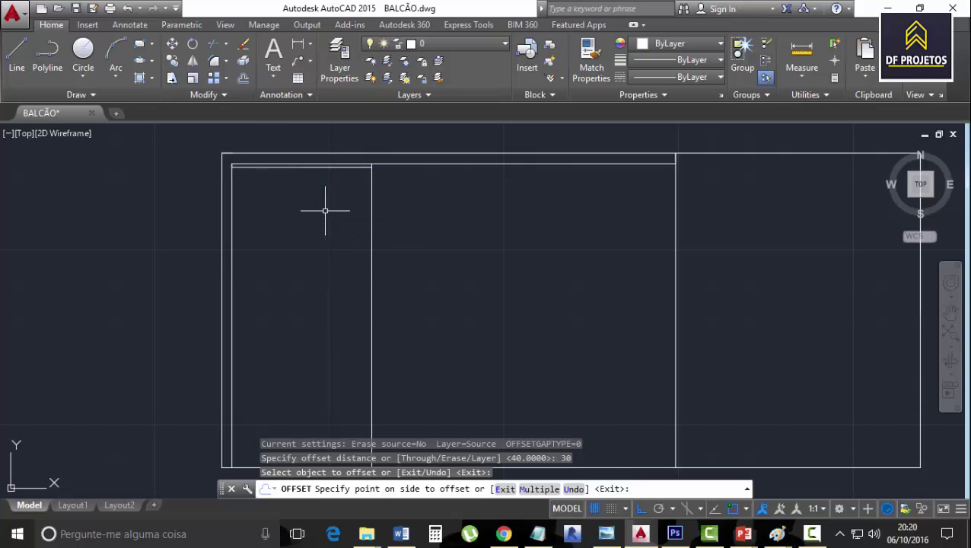
{"action": "key", "text": "Escape"}
Offset the gap line under the tabletop 20 units down to form the first drawer's lower edge
{"action": "left_click", "coordinate": [243, 79]}
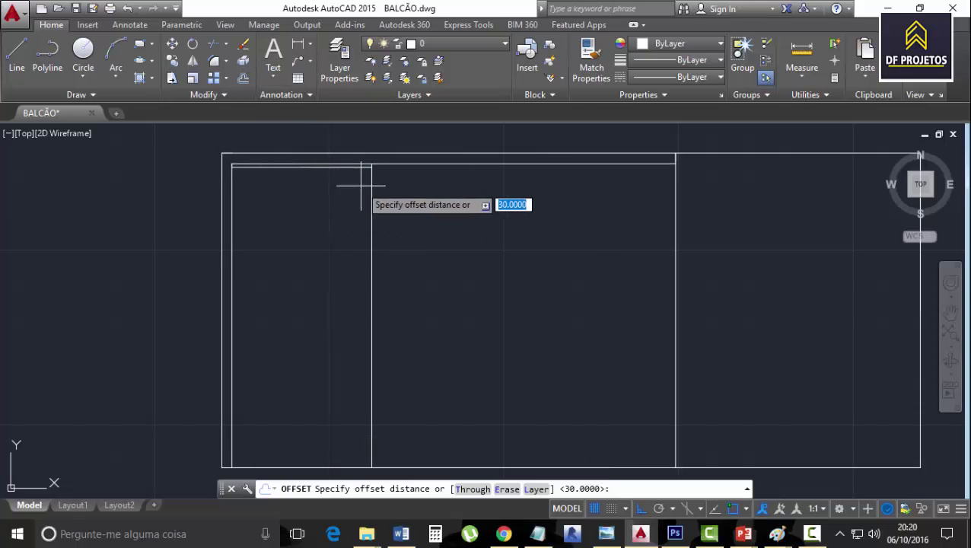
{"action": "type", "text": "20"}
{"action": "key", "text": "Return"}
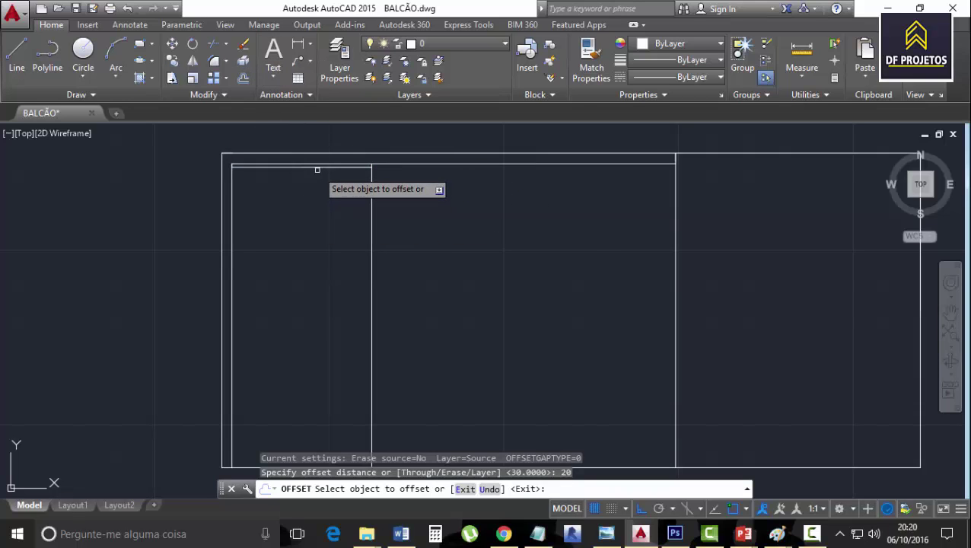
{"action": "left_click", "coordinate": [317, 168]}
{"action": "left_click", "coordinate": [316, 224]}
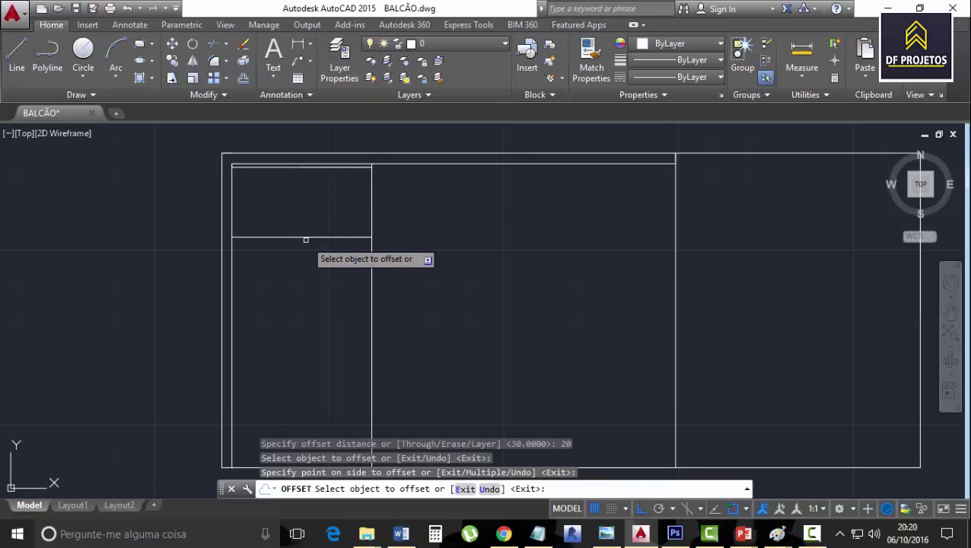
Offset the first drawer's lower edge 1 unit down to form the gap between the drawers
{"action": "left_click", "coordinate": [242, 79]}
{"action": "type", "text": "1"}
{"action": "key", "text": "Return"}
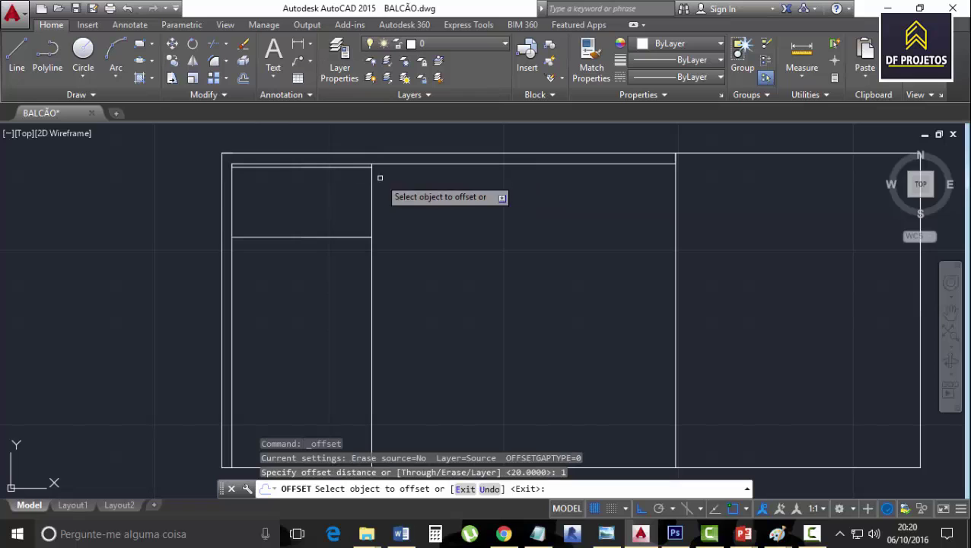
{"action": "left_click", "coordinate": [314, 237]}
{"action": "left_click", "coordinate": [307, 243]}
Offset the lower gap line 20 units down to form the second drawer's lower edge
{"action": "left_click", "coordinate": [243, 78]}
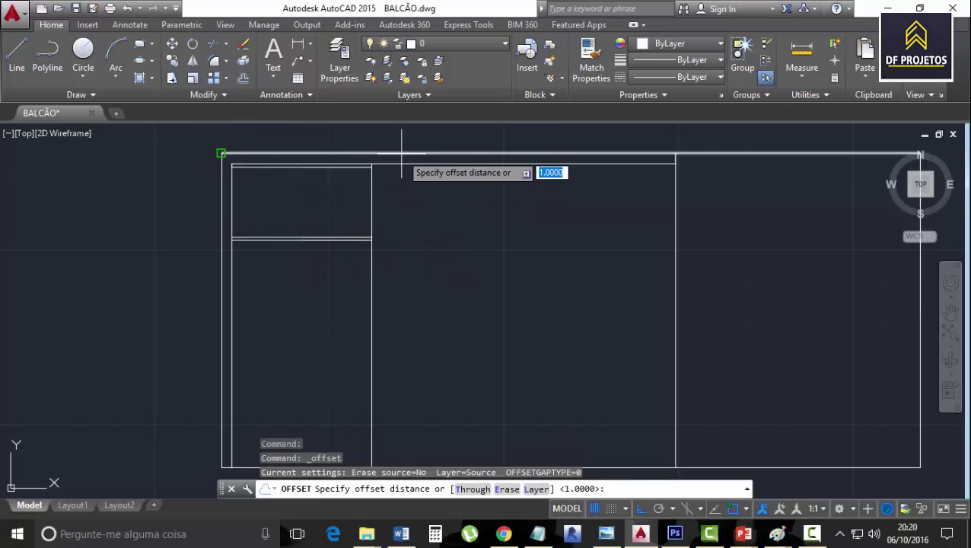
{"action": "type", "text": "20"}
{"action": "key", "text": "Return"}
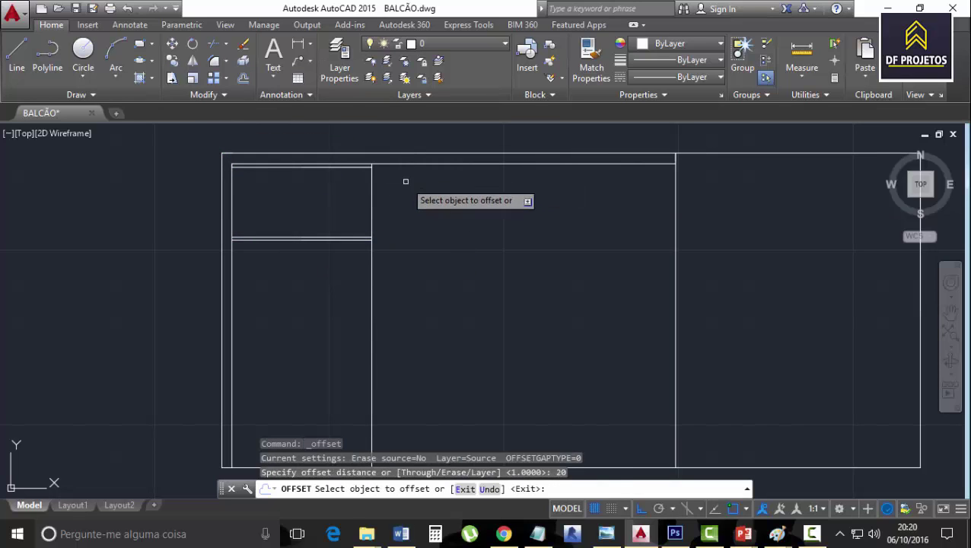
{"action": "left_click", "coordinate": [311, 240]}
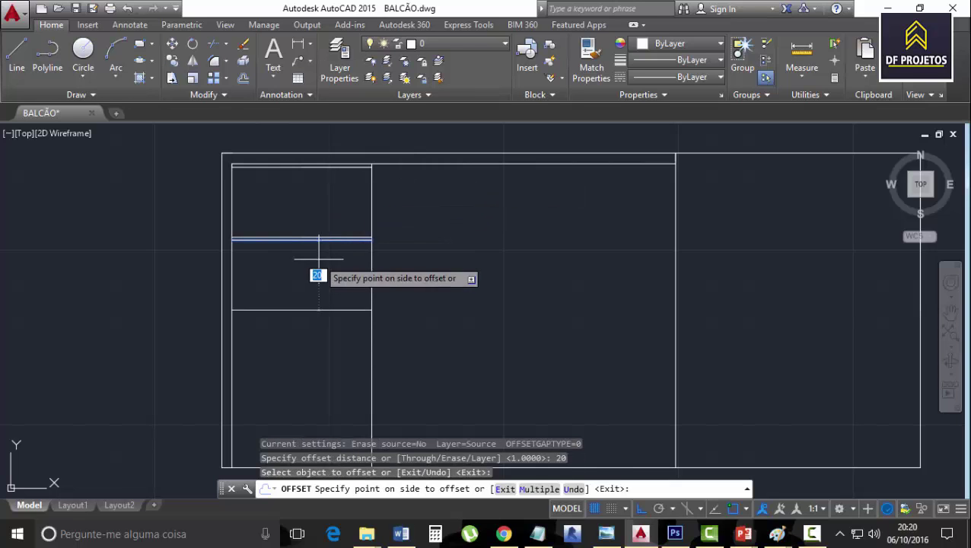
{"action": "left_click", "coordinate": [314, 276]}
{"action": "scroll", "coordinate": [401, 260], "scroll_direction": "down", "scroll_amount": 2}
{"action": "scroll", "coordinate": [385, 241], "scroll_direction": "up", "scroll_amount": 2}
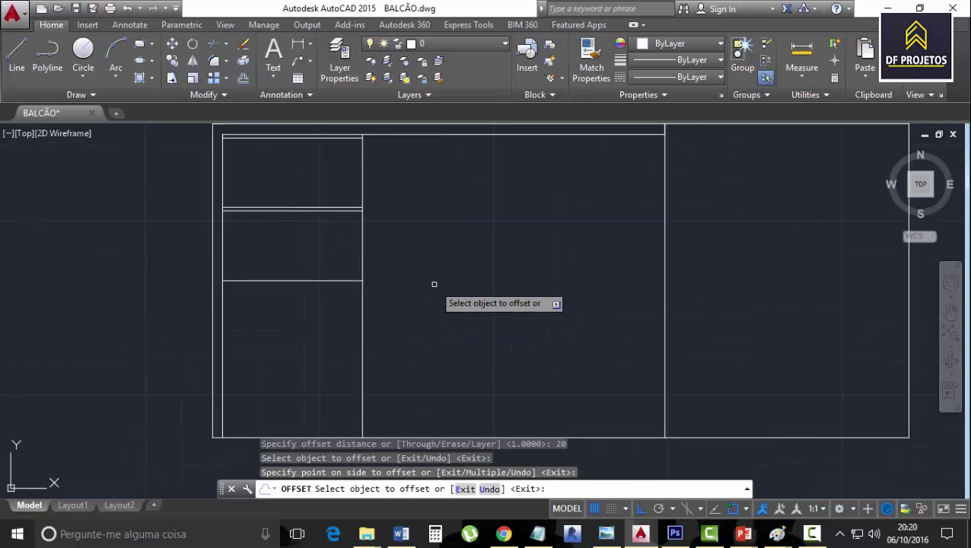
{"action": "scroll", "coordinate": [462, 245], "scroll_direction": "up", "scroll_amount": 1}
{"action": "scroll", "coordinate": [407, 246], "scroll_direction": "down", "scroll_amount": 5}
{"action": "scroll", "coordinate": [407, 245], "scroll_direction": "up", "scroll_amount": 6}
{"action": "middle_click_drag", "start_coordinate": [406, 244], "coordinate": [406, 256]}
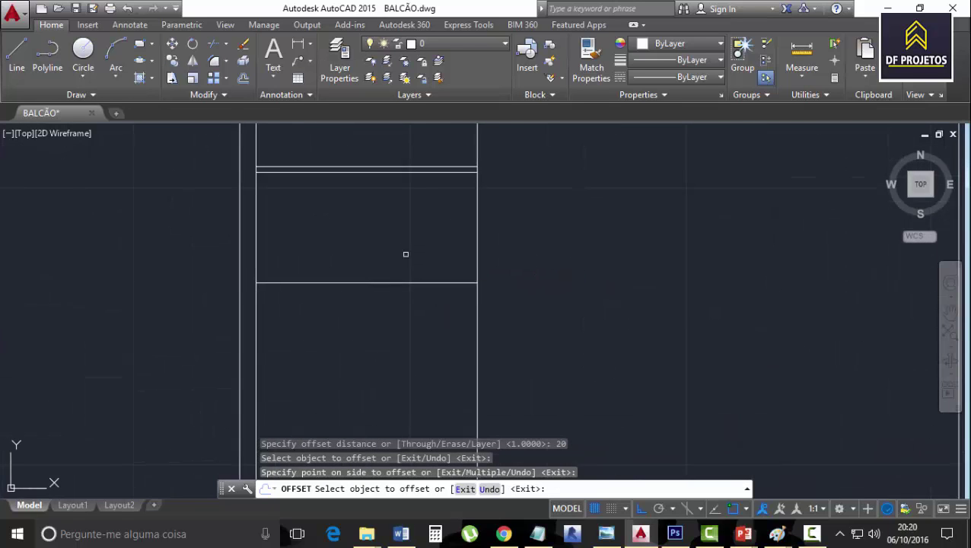
{"action": "scroll", "coordinate": [412, 245], "scroll_direction": "down", "scroll_amount": 2}
{"action": "scroll", "coordinate": [412, 245], "scroll_direction": "up", "scroll_amount": 2}
{"action": "scroll", "coordinate": [407, 243], "scroll_direction": "down", "scroll_amount": 2}
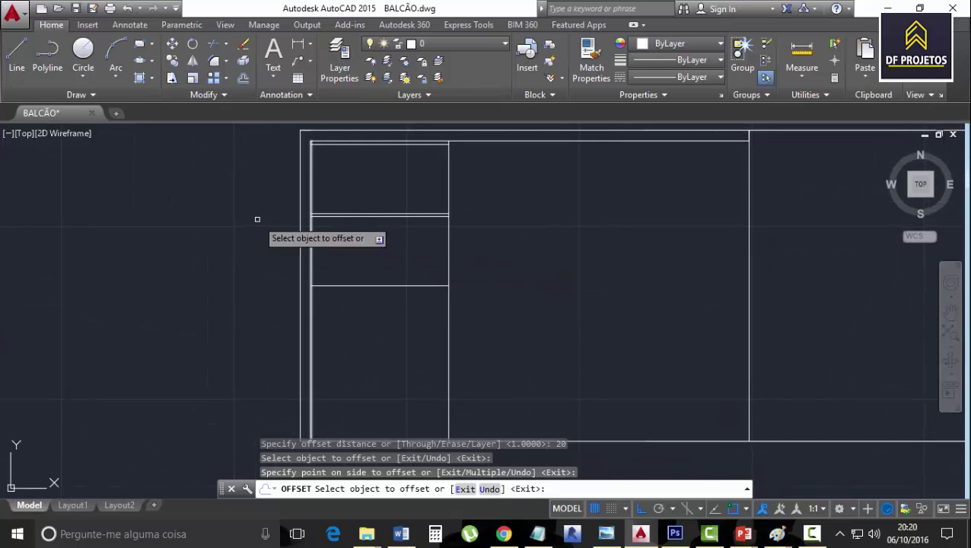
After checking the reference photo, draw the apron line 5 units below the tabletop's underside, from the drawer unit past the right panel's near edge
{"action": "key", "text": "Escape"}
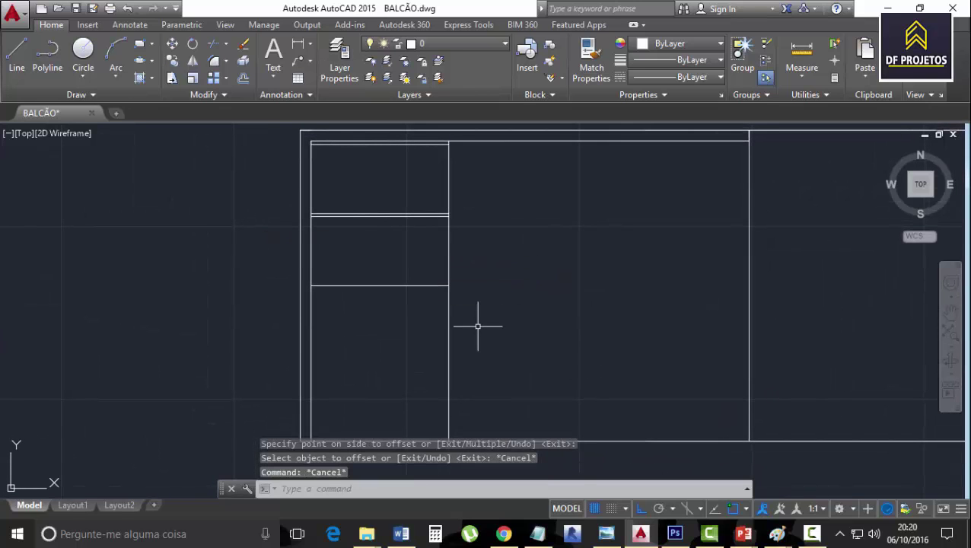
{"action": "left_click", "coordinate": [612, 536]}
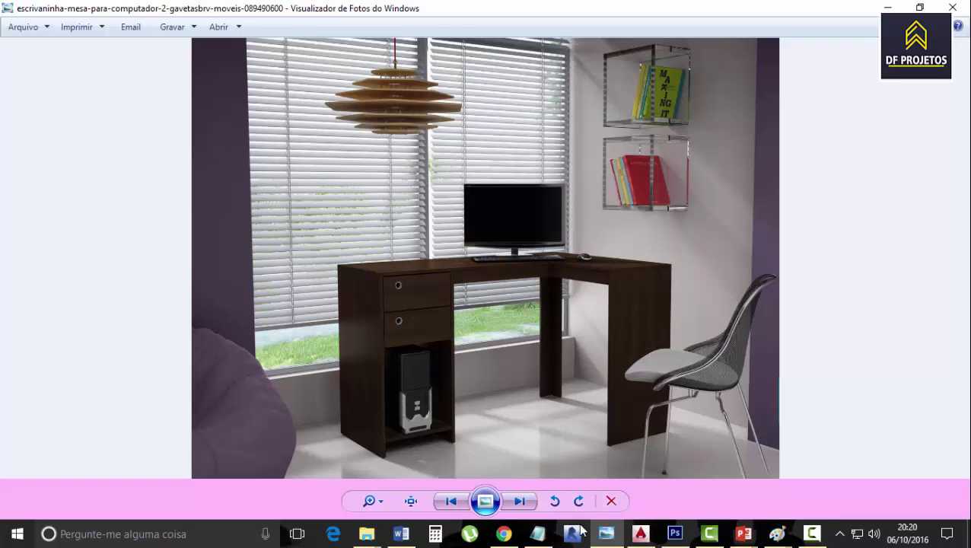
{"action": "left_click", "coordinate": [640, 534]}
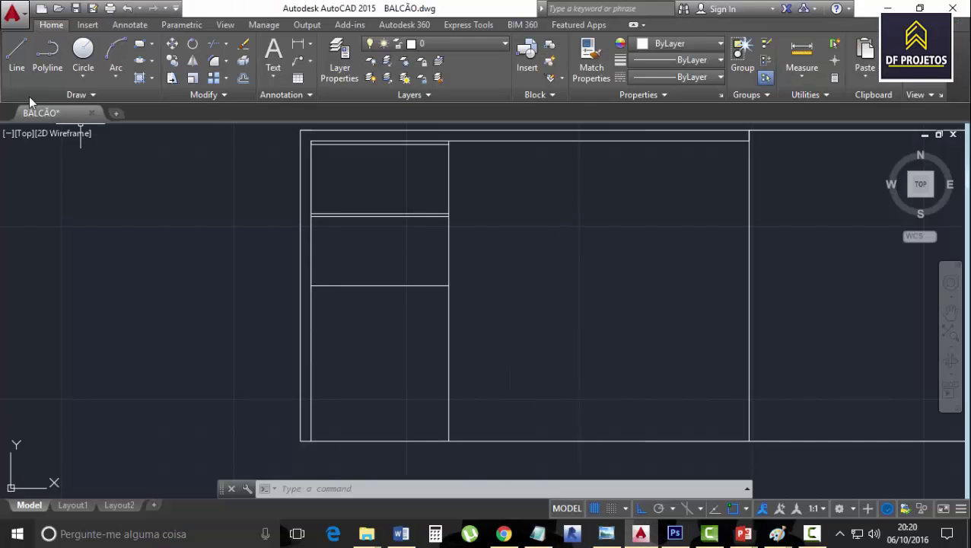
{"action": "left_click", "coordinate": [23, 50]}
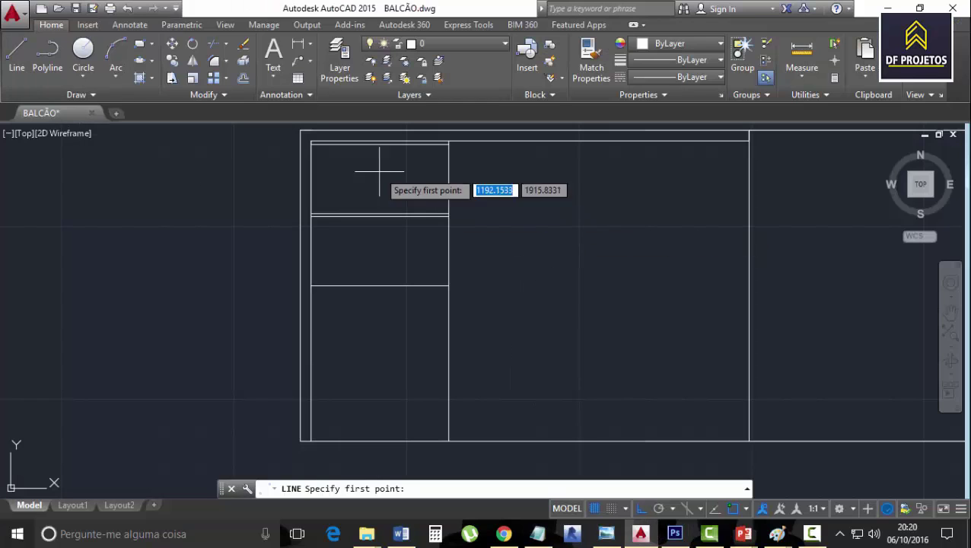
{"action": "left_click", "coordinate": [449, 143]}
{"action": "type", "text": "5"}
{"action": "key", "text": "Return"}
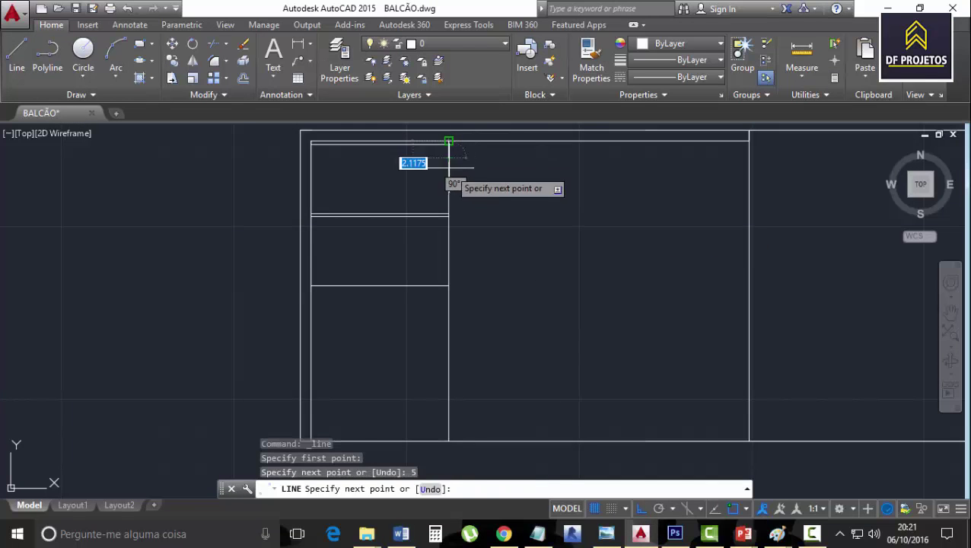
{"action": "left_click", "coordinate": [748, 164]}
{"action": "scroll", "coordinate": [749, 159], "scroll_direction": "up", "scroll_amount": 4}
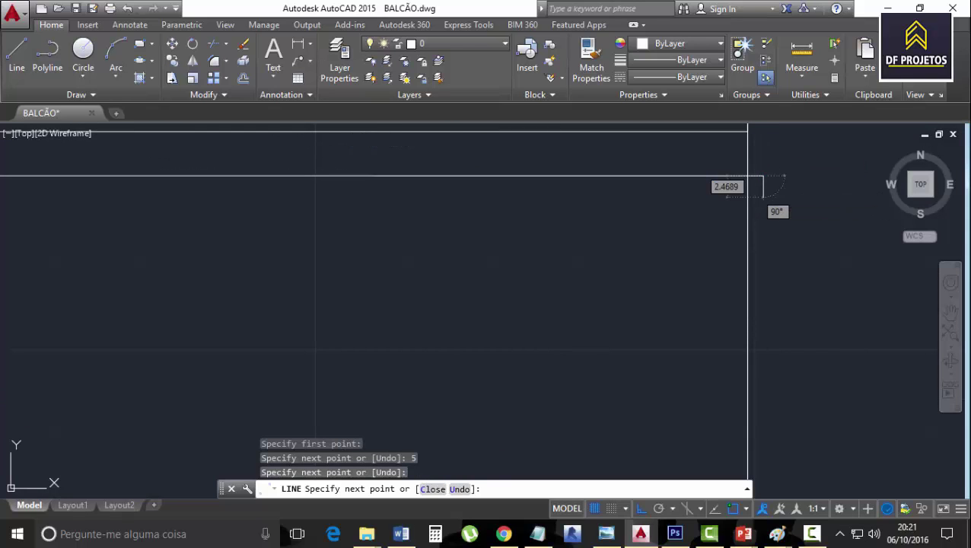
{"action": "key", "text": "Escape"}
Trim the apron line's overshoot at the right panel and the bottom line between the drawer unit and the right panel
{"action": "type", "text": "tr"}
{"action": "key", "text": "Return"}
{"action": "key", "text": "Return"}
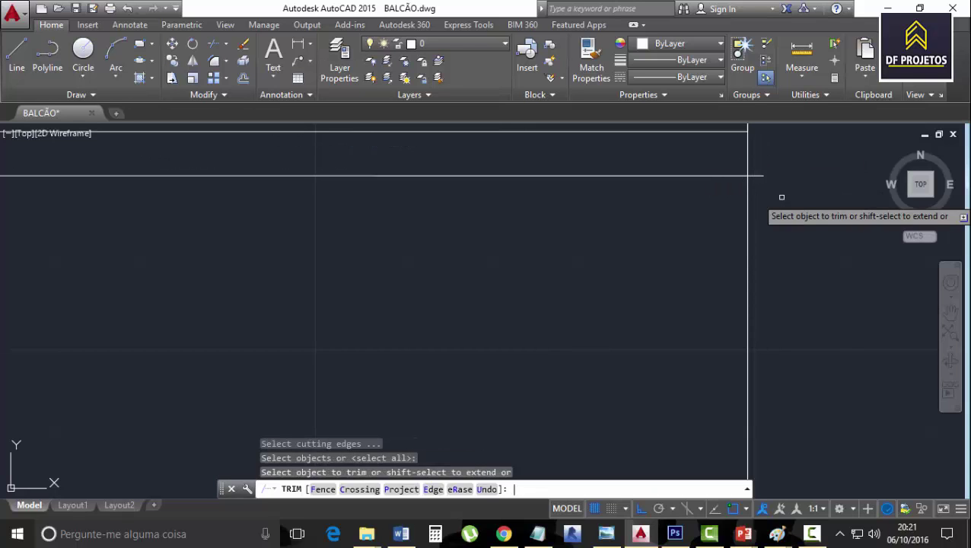
{"action": "left_click", "coordinate": [789, 134]}
{"action": "left_click", "coordinate": [783, 169]}
{"action": "scroll", "coordinate": [724, 234], "scroll_direction": "down", "scroll_amount": 3}
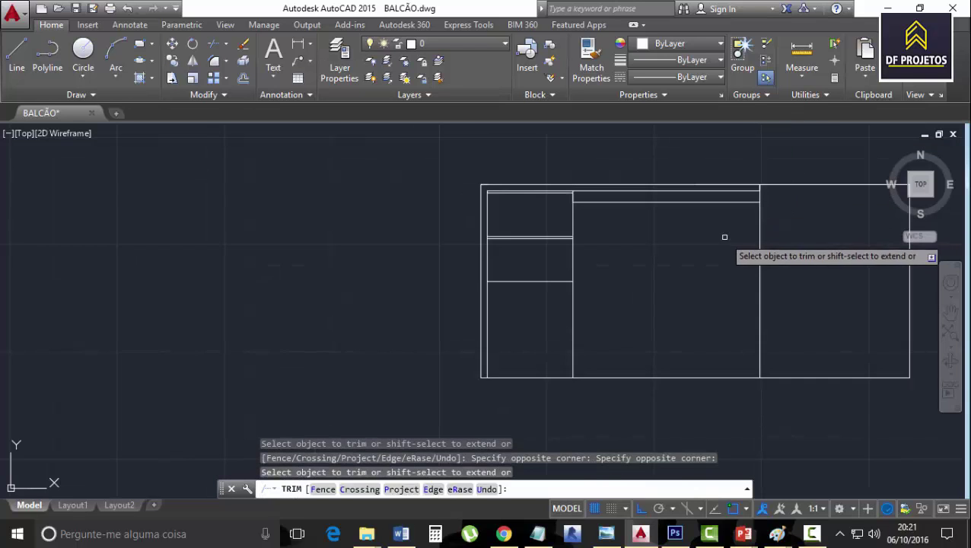
{"action": "left_click", "coordinate": [546, 394]}
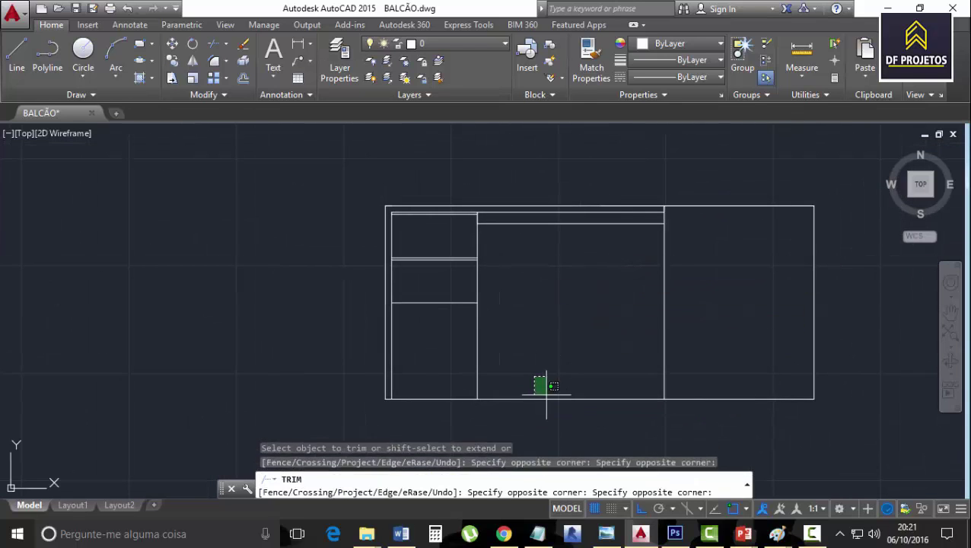
{"action": "left_click", "coordinate": [533, 377]}
{"action": "key", "text": "Escape"}
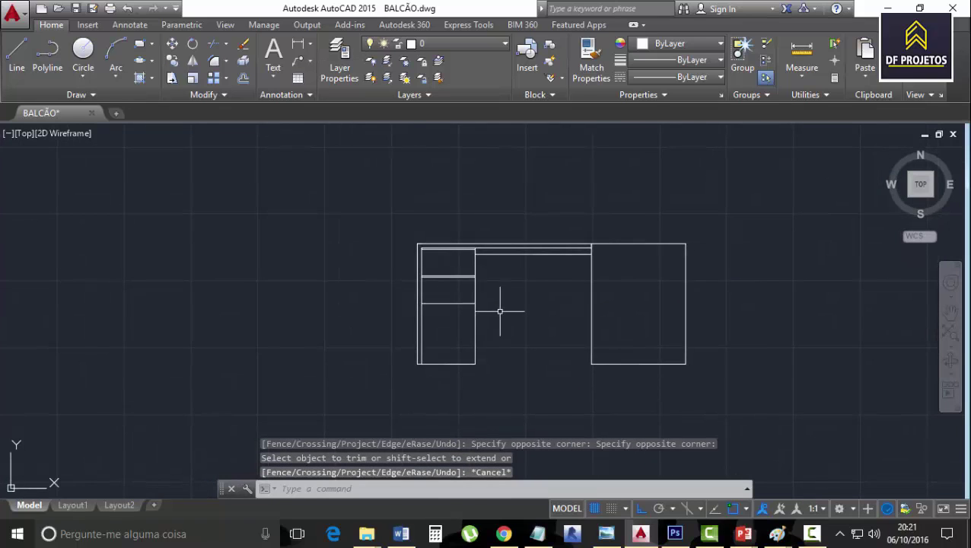
Offset the drawer unit's right side line 3 units to the right to give that side panel its thickness
{"action": "scroll", "coordinate": [501, 310], "scroll_direction": "up", "scroll_amount": 4}
{"action": "middle_click_drag", "start_coordinate": [501, 310], "coordinate": [466, 297]}
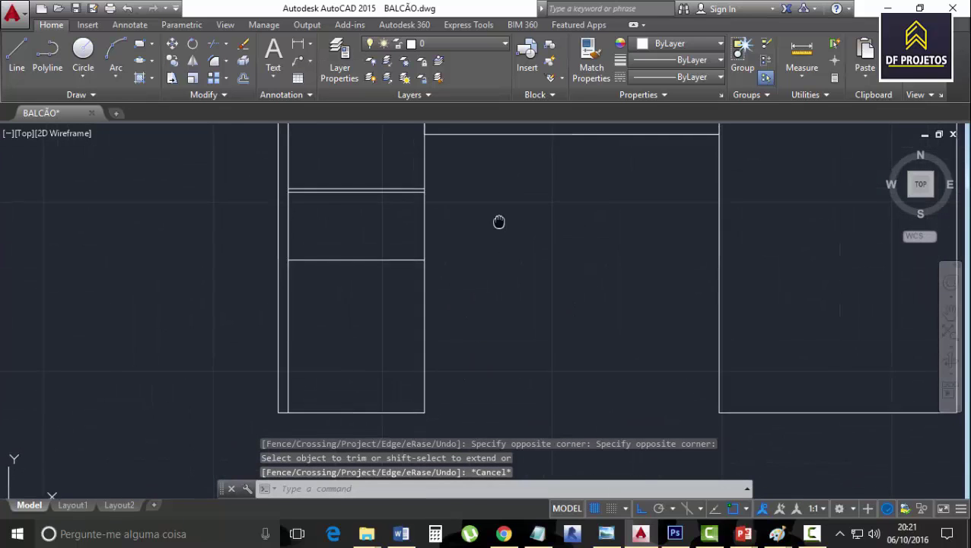
{"action": "middle_click_drag", "start_coordinate": [499, 220], "coordinate": [490, 258]}
{"action": "key", "text": "Escape"}
{"action": "key", "text": "Escape"}
{"action": "key", "text": "Escape"}
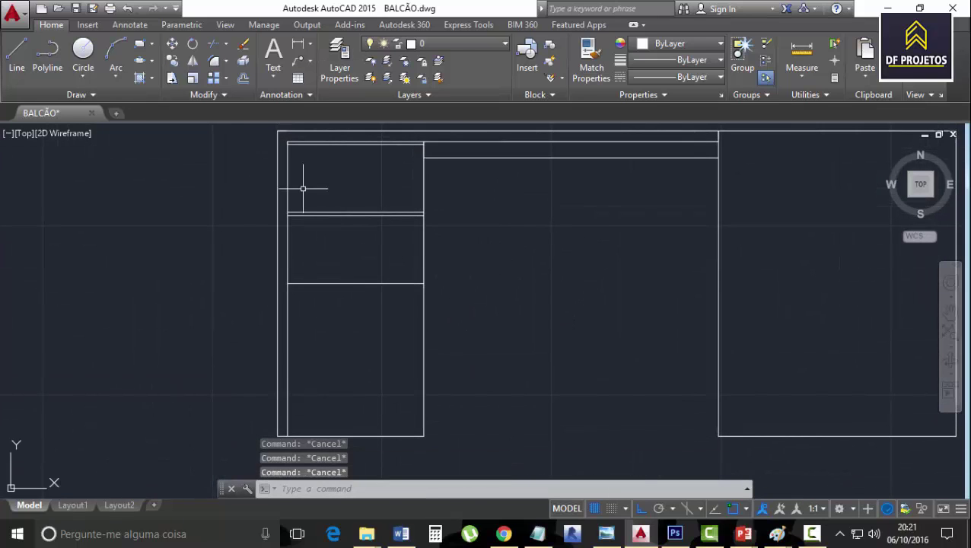
{"action": "left_click", "coordinate": [242, 79]}
{"action": "type", "text": "3"}
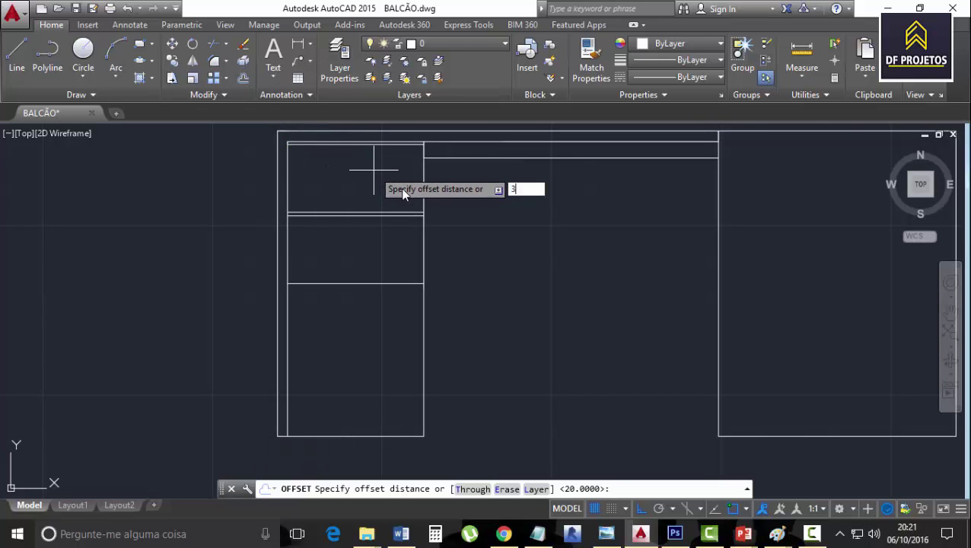
{"action": "key", "text": "Return"}
{"action": "left_click", "coordinate": [423, 348]}
{"action": "left_click", "coordinate": [440, 335]}
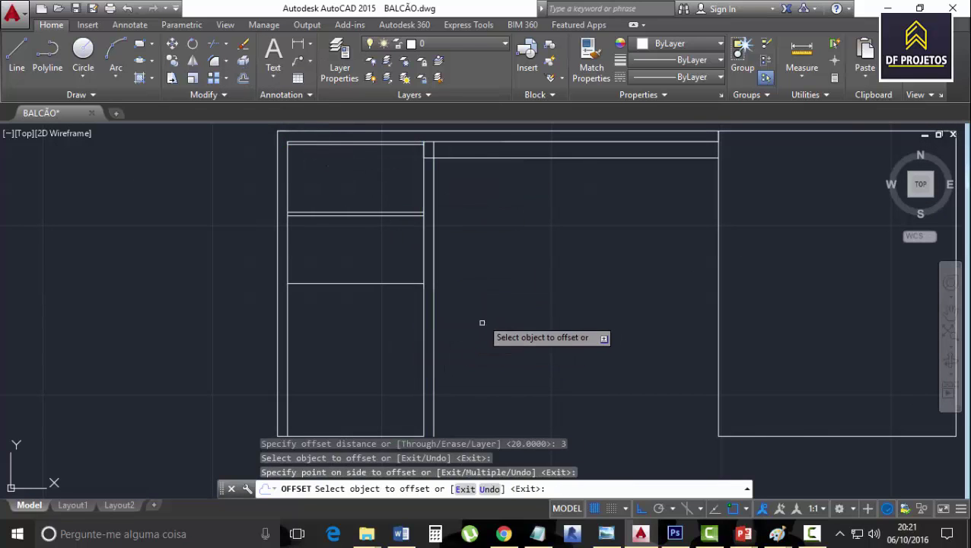
Try offsetting the second drawer's lower edge 3 units down, and erase the resulting line
{"action": "left_click", "coordinate": [387, 284]}
{"action": "left_click", "coordinate": [460, 307]}
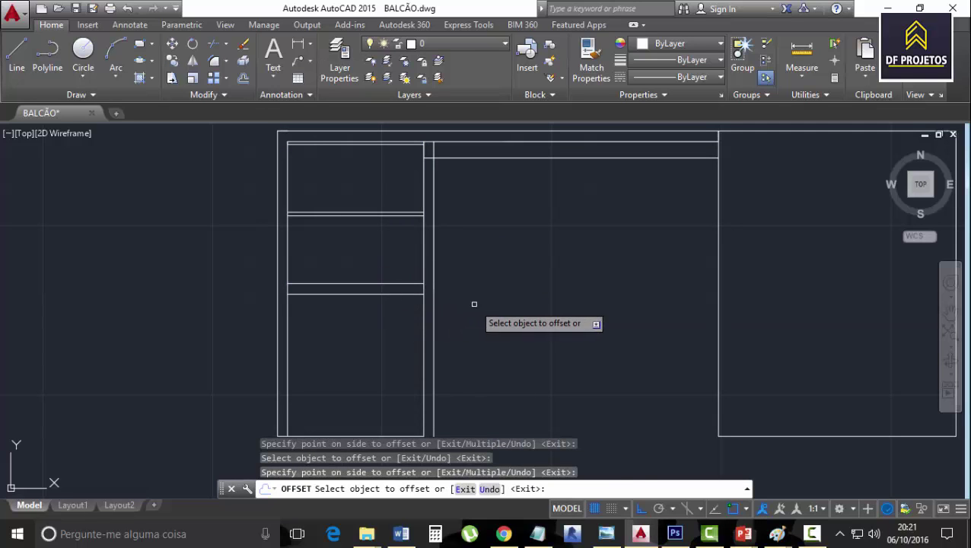
{"action": "key", "text": "Escape"}
{"action": "left_click", "coordinate": [386, 293]}
{"action": "key", "text": "Delete"}
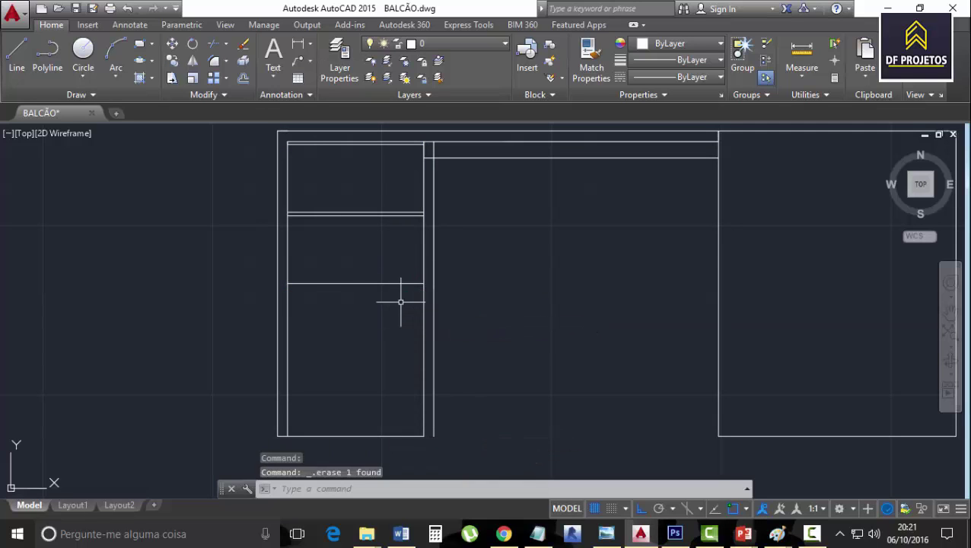
Draw a line closing the bottom end of the drawer unit's right side panel
{"action": "scroll", "coordinate": [452, 420], "scroll_direction": "up", "scroll_amount": 5}
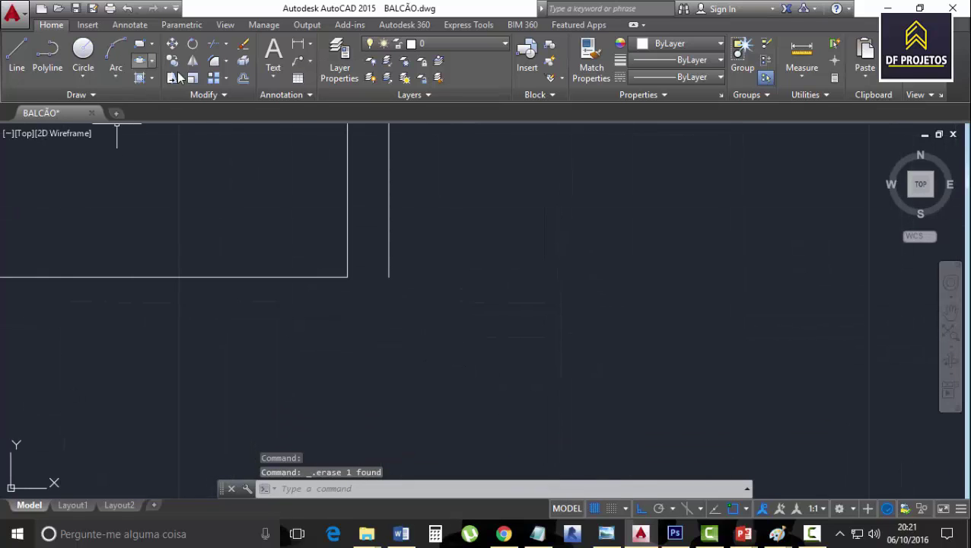
{"action": "left_click", "coordinate": [14, 70]}
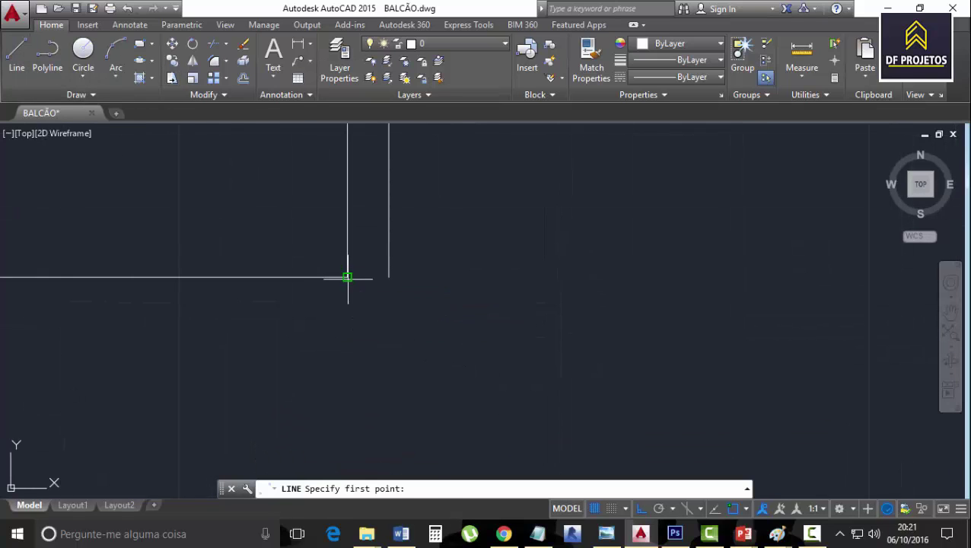
{"action": "left_click", "coordinate": [347, 277]}
{"action": "left_click", "coordinate": [386, 277]}
{"action": "scroll", "coordinate": [429, 255], "scroll_direction": "down", "scroll_amount": 4}
{"action": "key", "text": "Escape"}
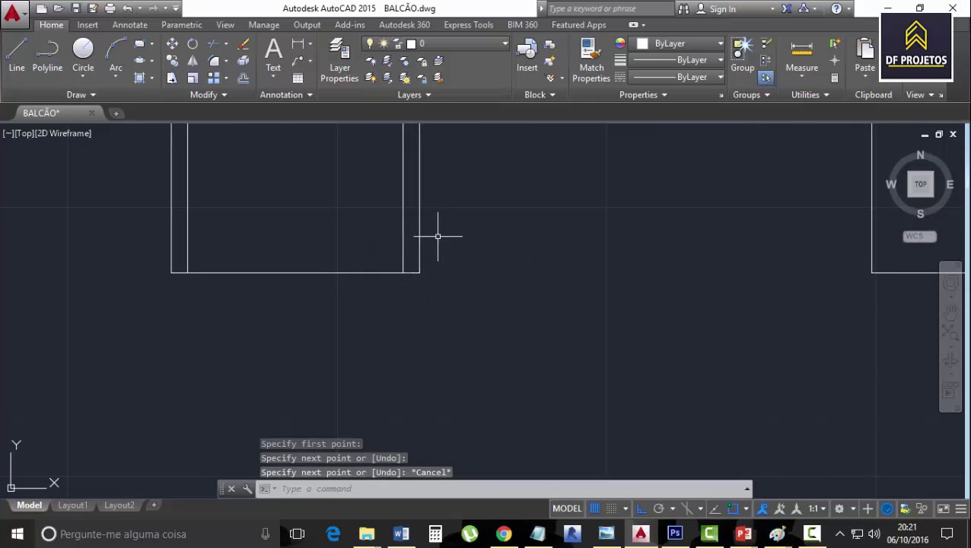
{"action": "key", "text": "Escape"}
Check the bottom of the drawer unit in the desk reference photo and return to the AutoCAD drawing
{"action": "middle_click_drag", "start_coordinate": [303, 232], "coordinate": [321, 287]}
{"action": "left_click", "coordinate": [606, 535]}
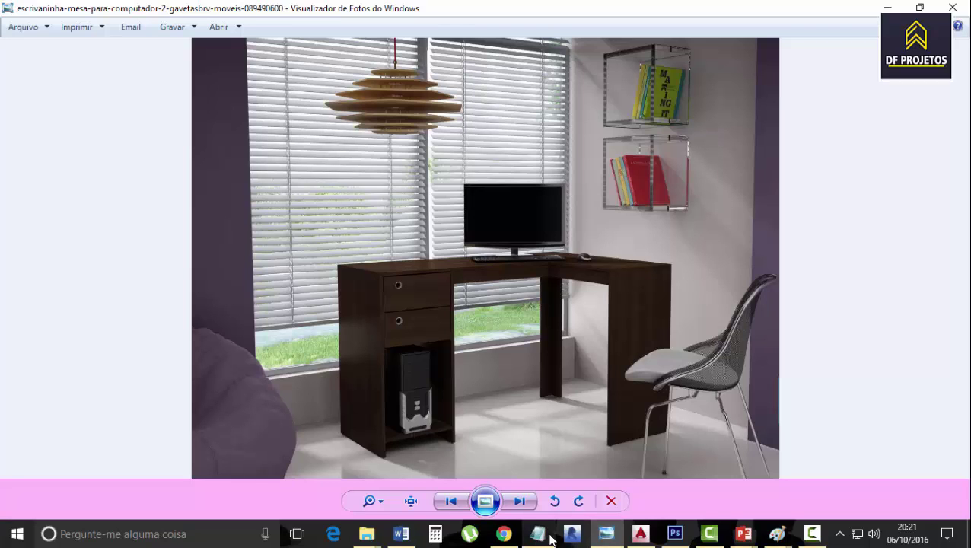
{"action": "left_click", "coordinate": [640, 535]}
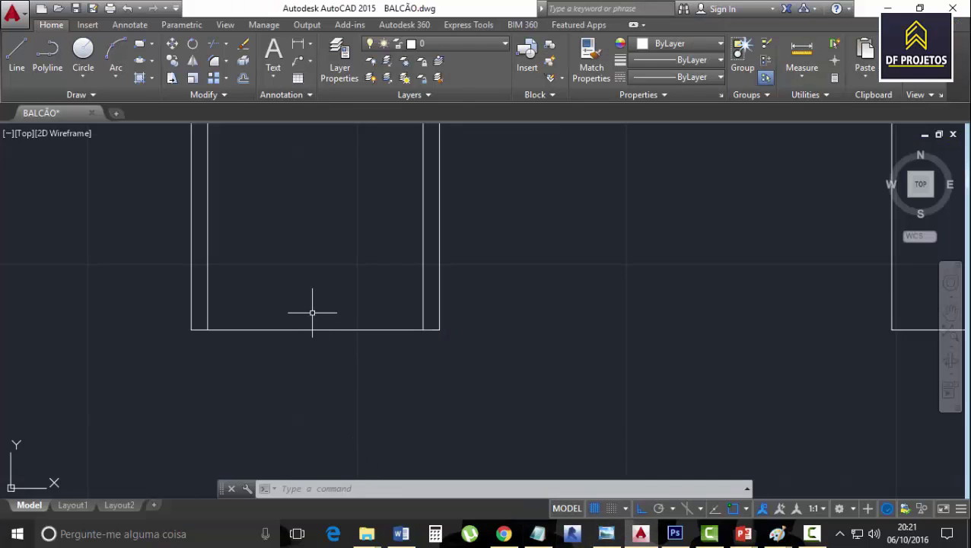
{"action": "left_click", "coordinate": [243, 78]}
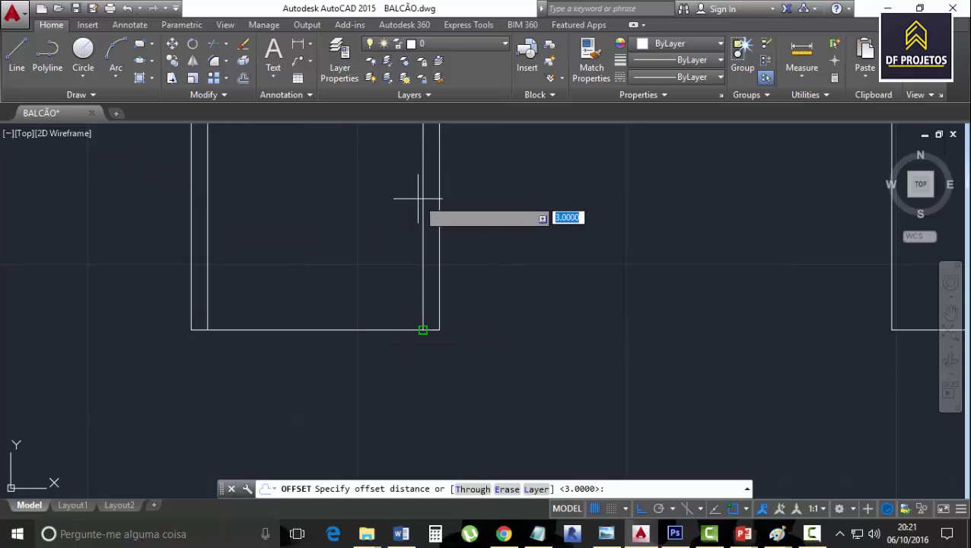
{"action": "key", "text": "Escape"}
{"action": "key", "text": "Escape"}
{"action": "key", "text": "Escape"}
Offset the drawer unit's bottom line 4 units upward to form the underside of the bottom shelf
{"action": "middle_click_drag", "start_coordinate": [488, 202], "coordinate": [492, 242]}
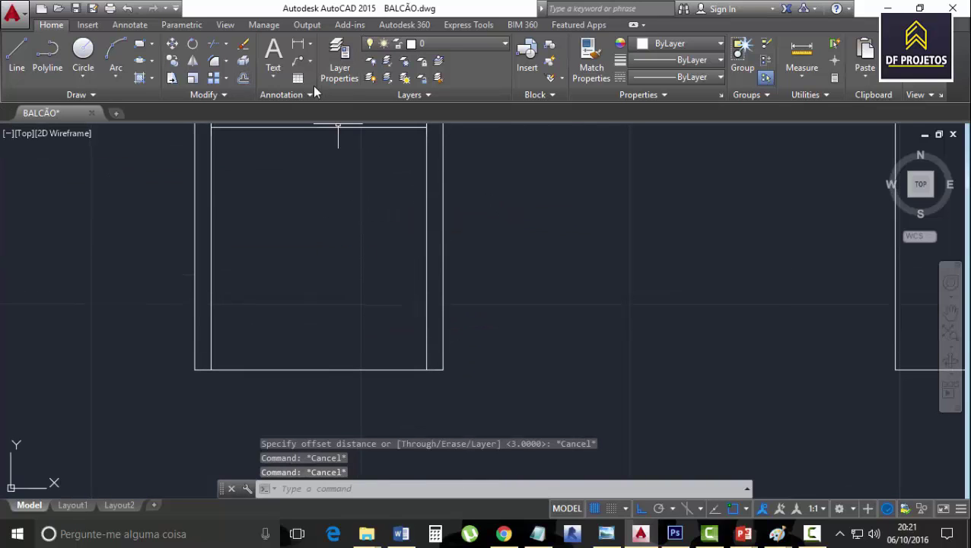
{"action": "left_click", "coordinate": [244, 79]}
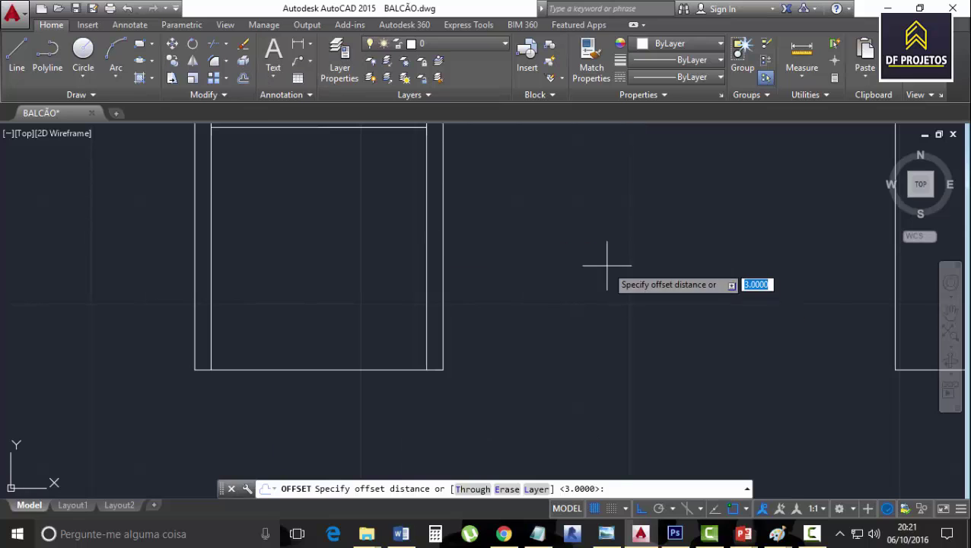
{"action": "type", "text": "4"}
{"action": "key", "text": "Return"}
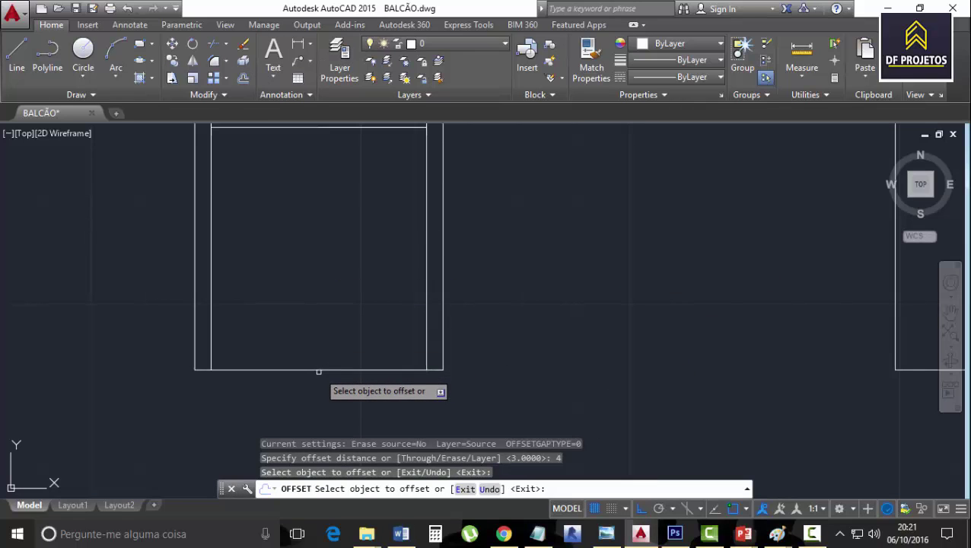
{"action": "left_click", "coordinate": [320, 366]}
{"action": "left_click", "coordinate": [317, 369]}
{"action": "left_click", "coordinate": [316, 358]}
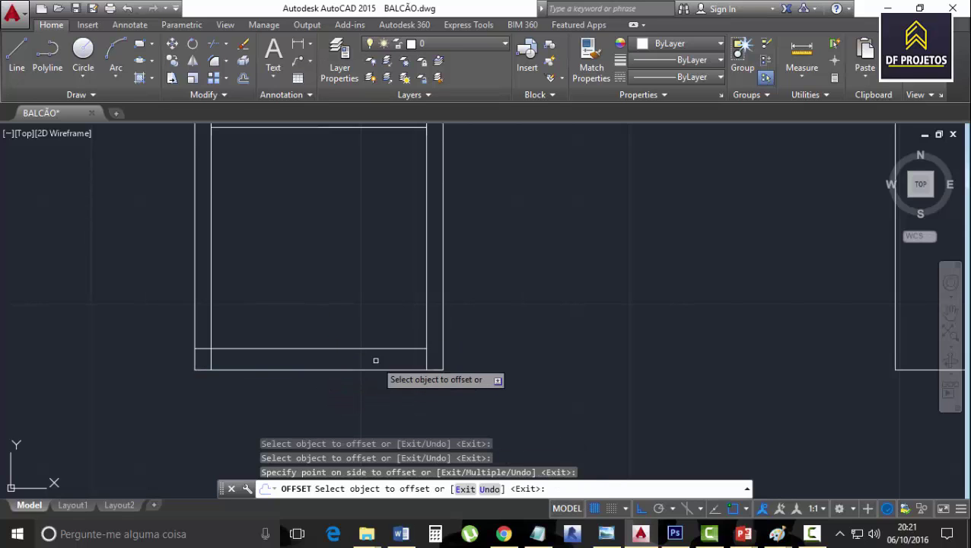
{"action": "key", "text": "Escape"}
{"action": "key", "text": "Escape"}
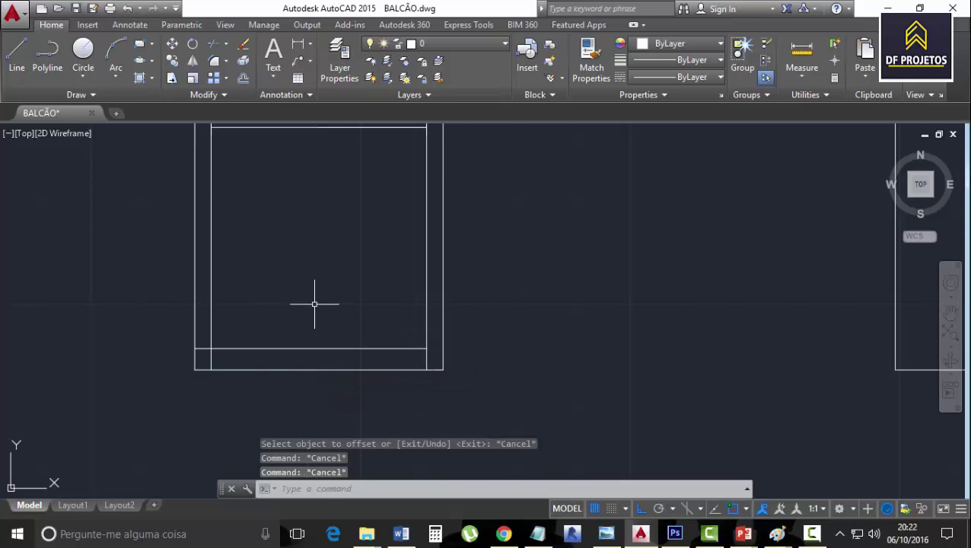
Trim the offset line's overlap in the left side panel and the bottom line between the drawer unit's two side panels
{"action": "type", "text": "tr"}
{"action": "key", "text": "Return"}
{"action": "key", "text": "Return"}
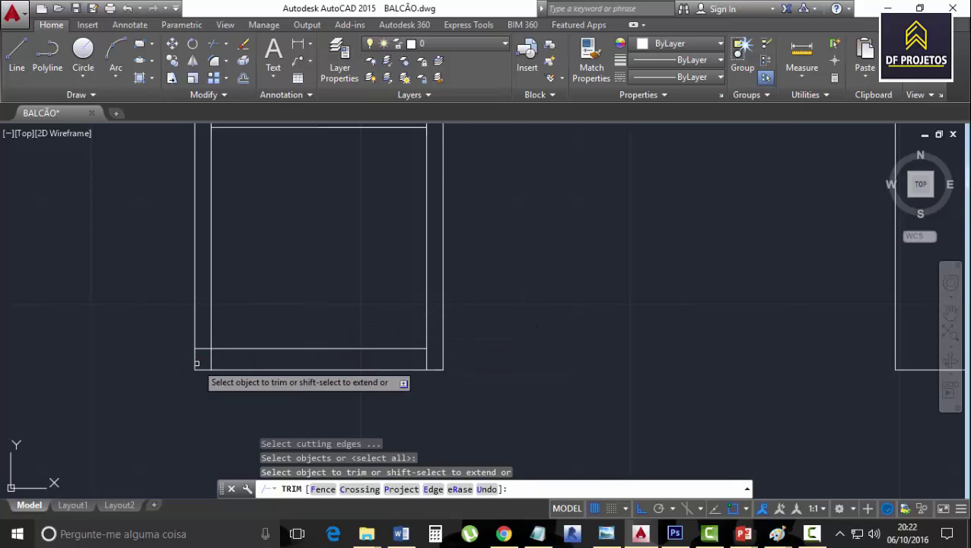
{"action": "scroll", "coordinate": [198, 361], "scroll_direction": "up", "scroll_amount": 5}
{"action": "left_click", "coordinate": [202, 288]}
{"action": "left_click", "coordinate": [213, 354]}
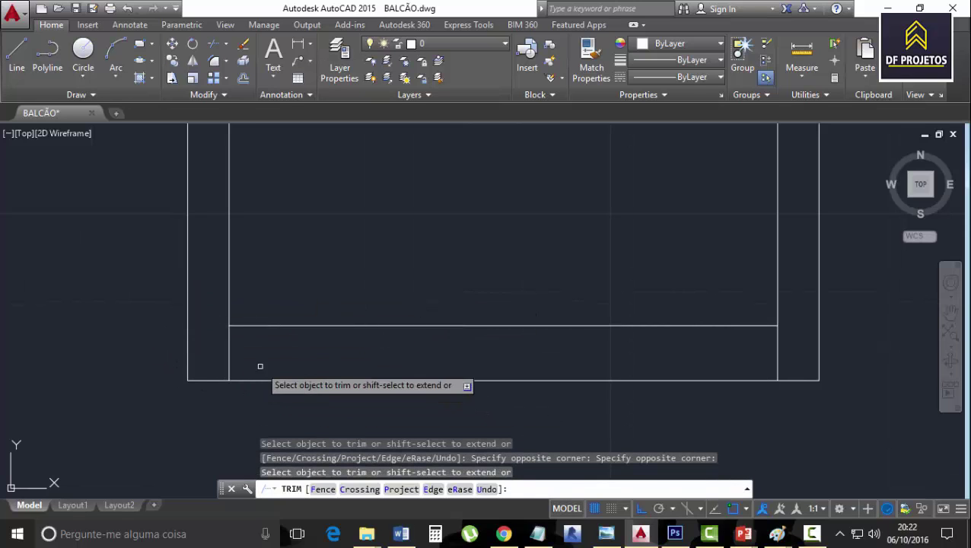
{"action": "left_click", "coordinate": [260, 368]}
{"action": "left_click", "coordinate": [297, 405]}
{"action": "scroll", "coordinate": [514, 388], "scroll_direction": "down", "scroll_amount": 5}
{"action": "scroll", "coordinate": [591, 388], "scroll_direction": "up", "scroll_amount": 3}
{"action": "scroll", "coordinate": [356, 363], "scroll_direction": "up", "scroll_amount": 2}
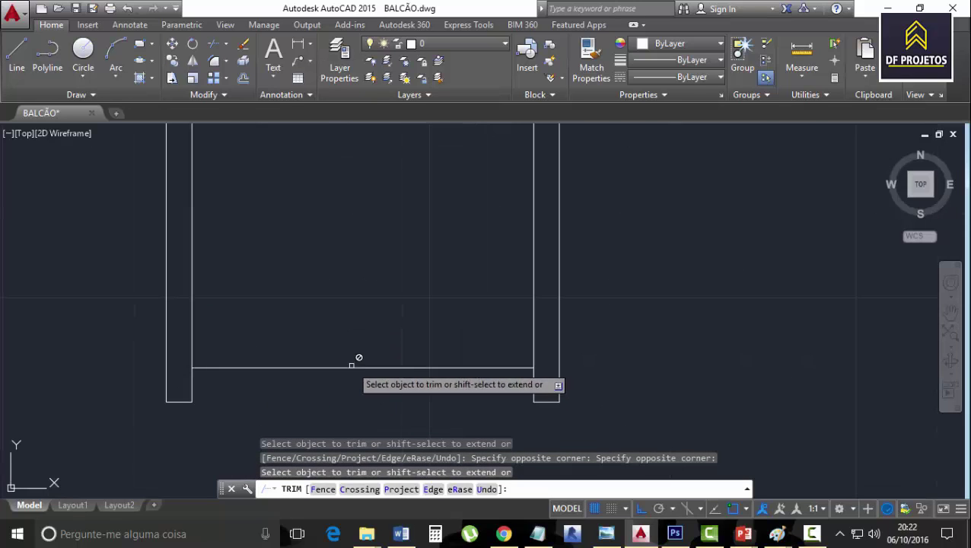
{"action": "key", "text": "Escape"}
{"action": "key", "text": "Escape"}
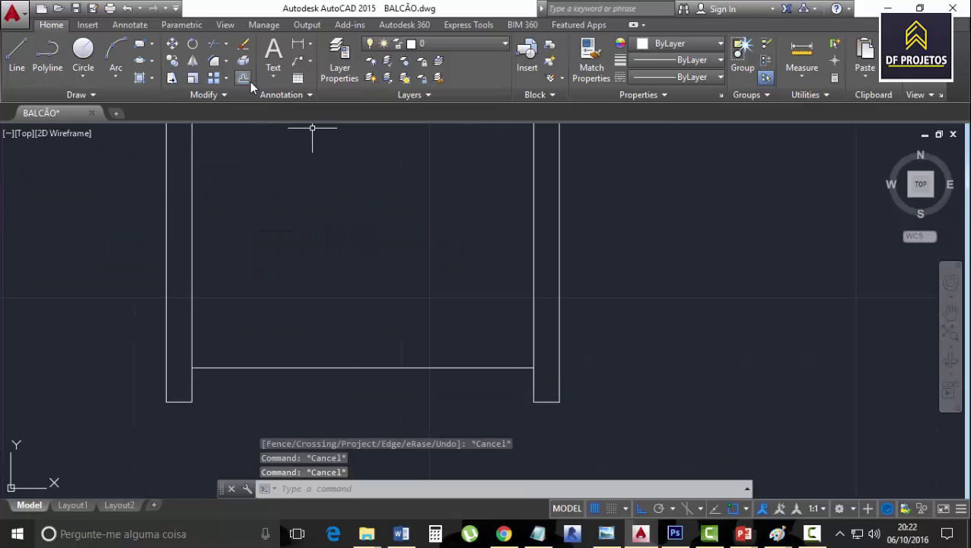
Offset the bottom shelf's lower line 3 units upward to give the shelf its thickness
{"action": "left_click", "coordinate": [244, 79]}
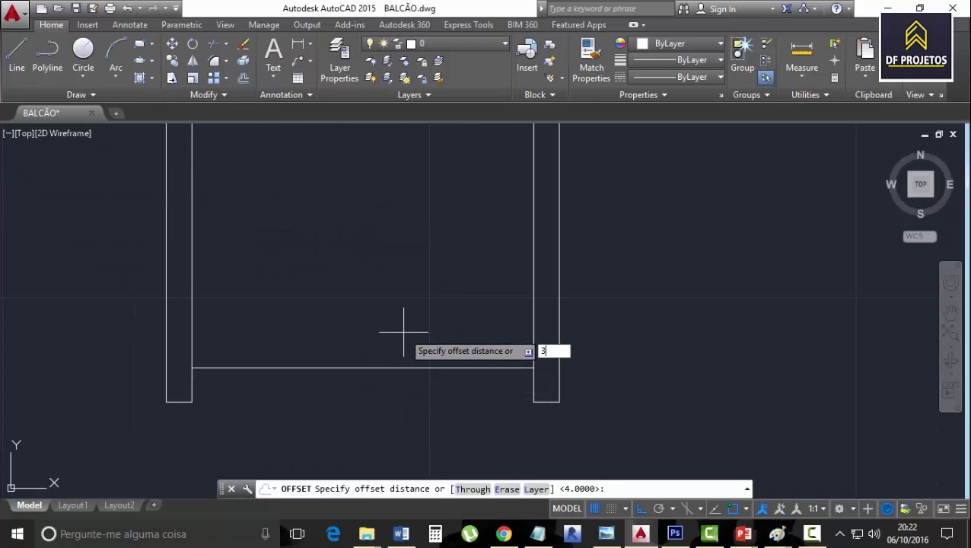
{"action": "type", "text": "3"}
{"action": "key", "text": "Return"}
{"action": "left_click", "coordinate": [364, 368]}
{"action": "left_click", "coordinate": [431, 321]}
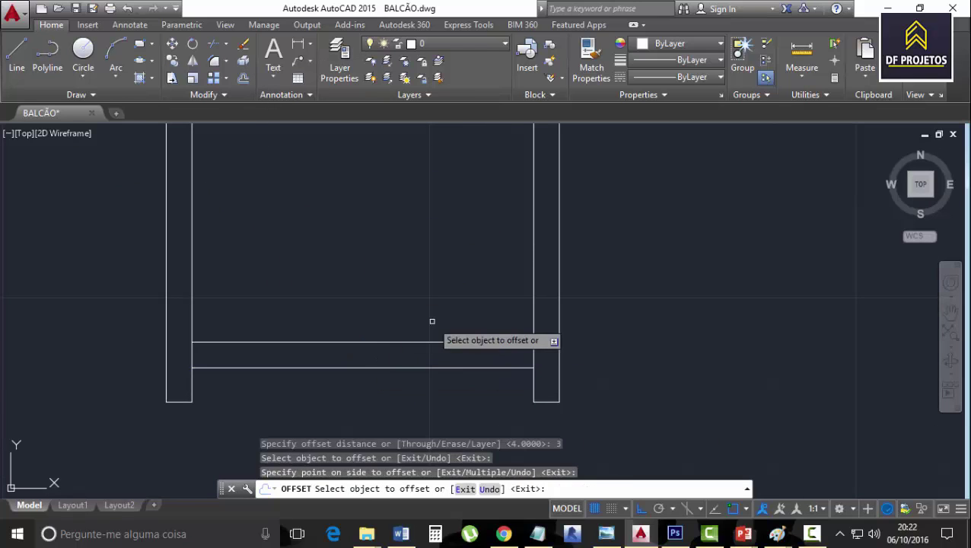
{"action": "scroll", "coordinate": [465, 297], "scroll_direction": "down", "scroll_amount": 3}
{"action": "key", "text": "Escape"}
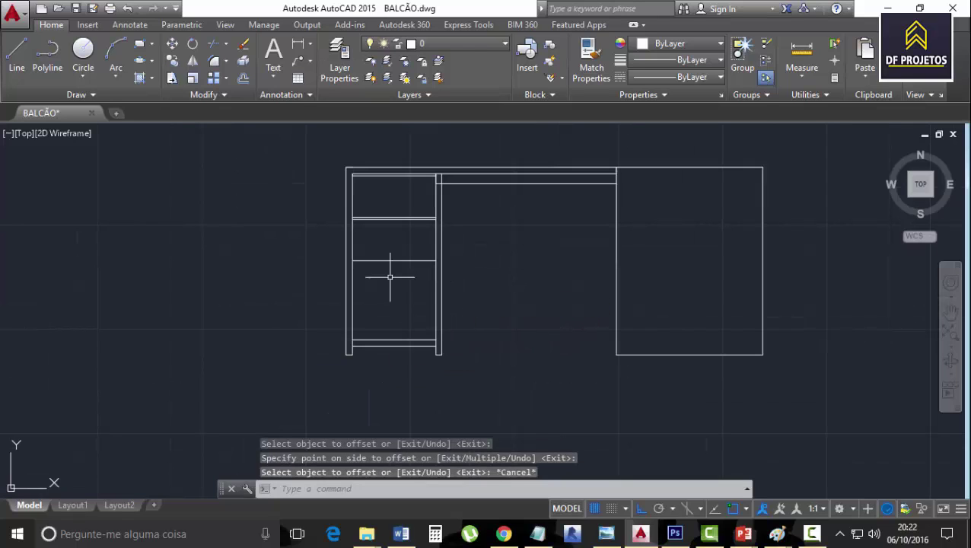
Draw a small ellipse about 1.33 units wide near the top drawer's upper-left corner as its handle hole, using Axis, End
{"action": "scroll", "coordinate": [404, 316], "scroll_direction": "up", "scroll_amount": 2}
{"action": "scroll", "coordinate": [401, 301], "scroll_direction": "down", "scroll_amount": 3}
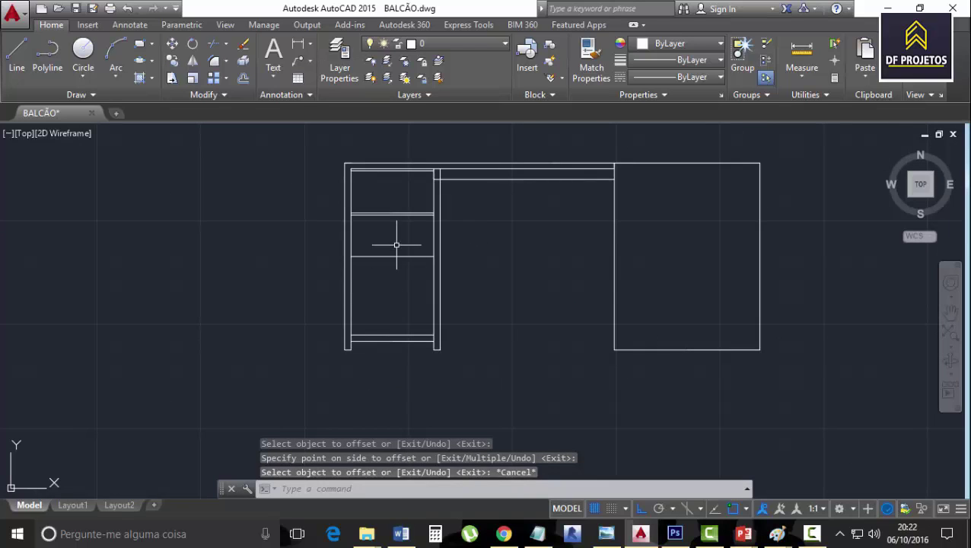
{"action": "scroll", "coordinate": [392, 206], "scroll_direction": "up", "scroll_amount": 4}
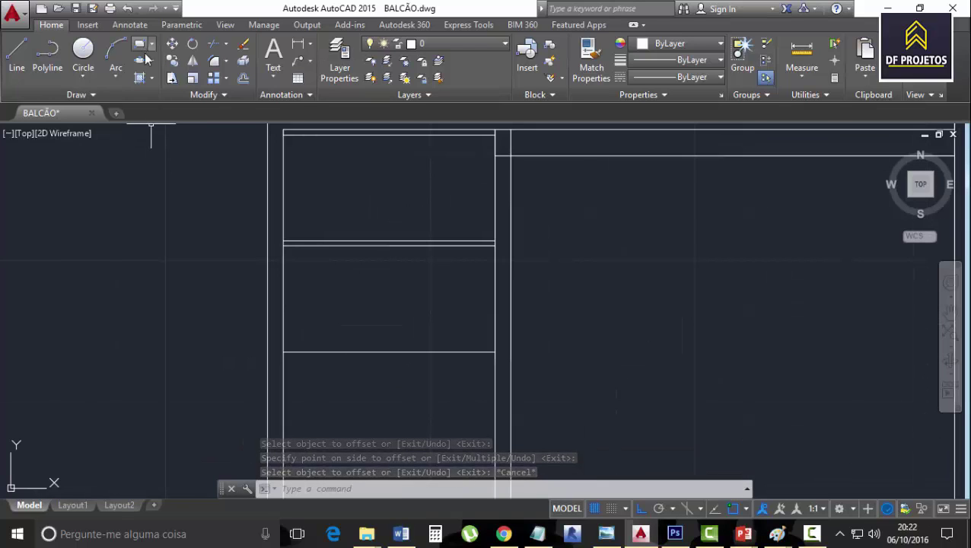
{"action": "left_click", "coordinate": [152, 61]}
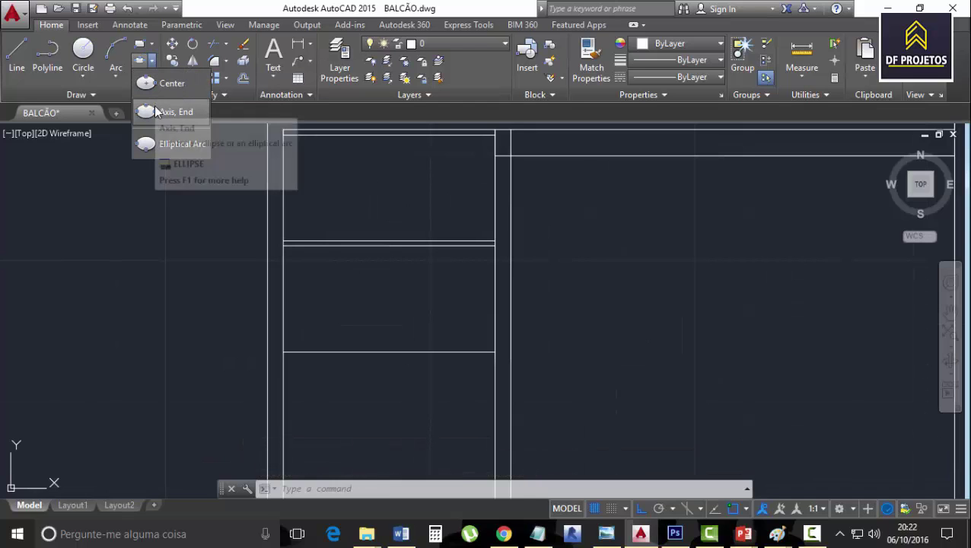
{"action": "left_click", "coordinate": [156, 109]}
{"action": "scroll", "coordinate": [325, 234], "scroll_direction": "up", "scroll_amount": 5}
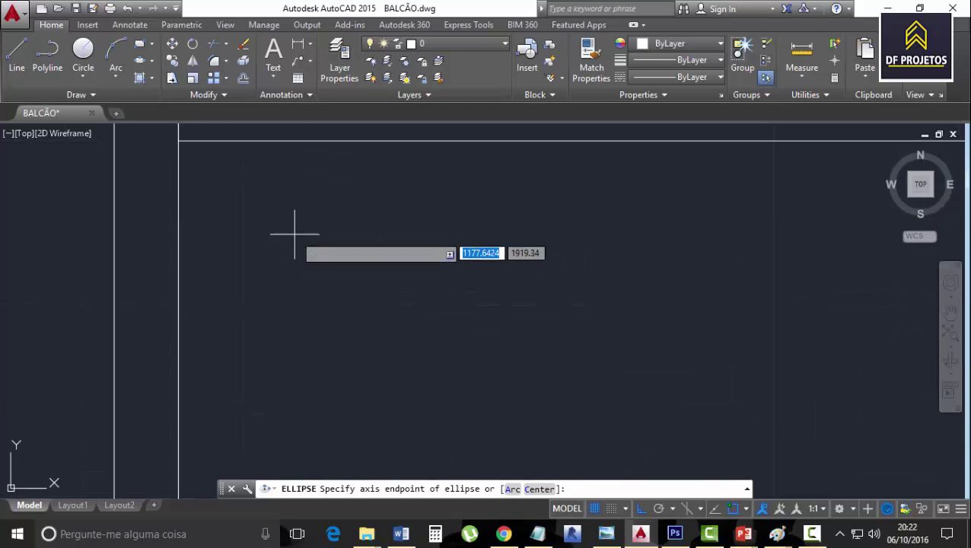
{"action": "left_click", "coordinate": [290, 232]}
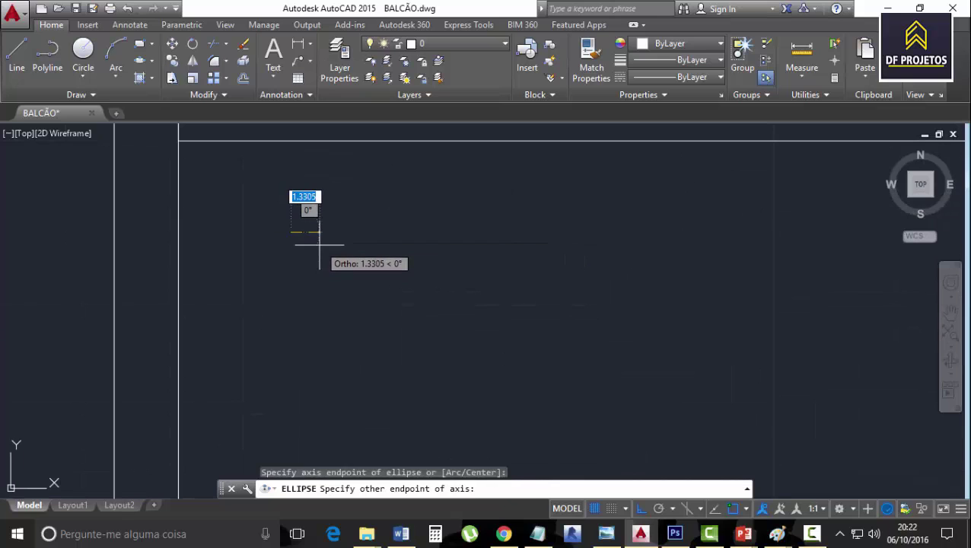
{"action": "left_click", "coordinate": [319, 245]}
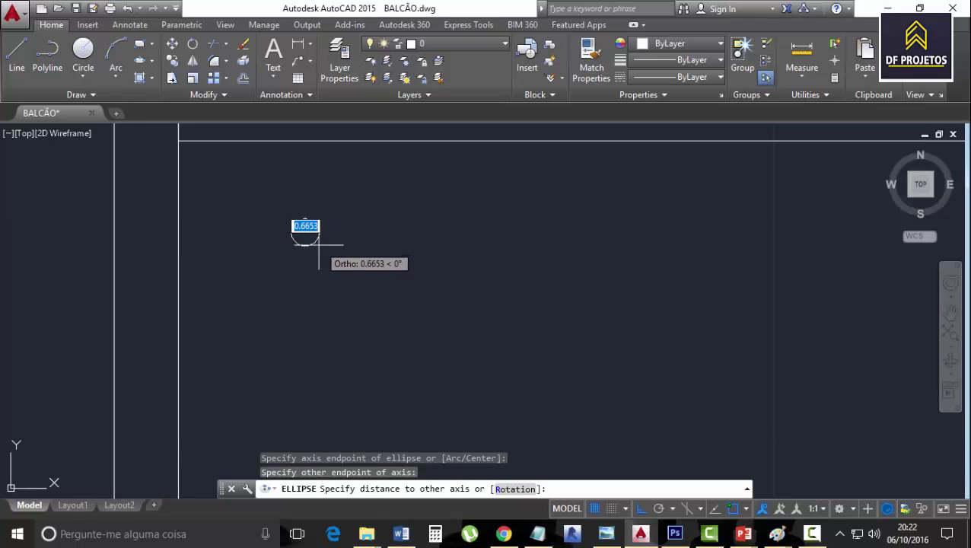
{"action": "left_click", "coordinate": [321, 245]}
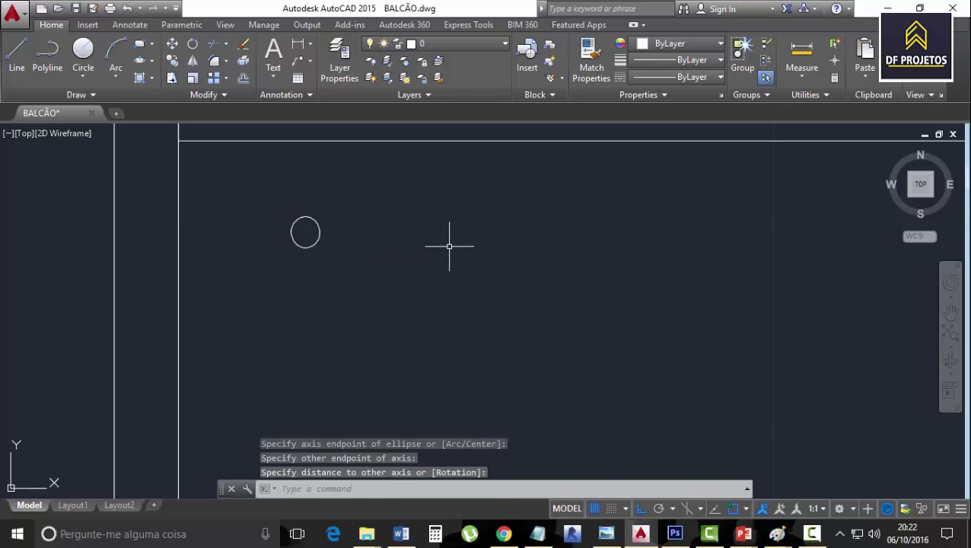
{"action": "scroll", "coordinate": [447, 255], "scroll_direction": "down", "scroll_amount": 5}
{"action": "scroll", "coordinate": [395, 222], "scroll_direction": "up", "scroll_amount": 10}
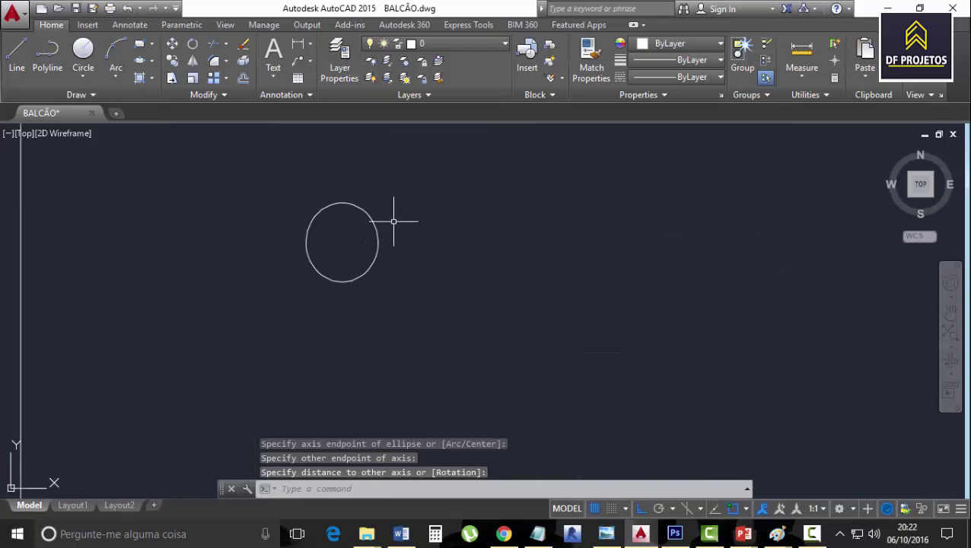
{"action": "left_click", "coordinate": [380, 226]}
{"action": "left_click", "coordinate": [379, 219]}
{"action": "scroll", "coordinate": [440, 234], "scroll_direction": "down", "scroll_amount": 5}
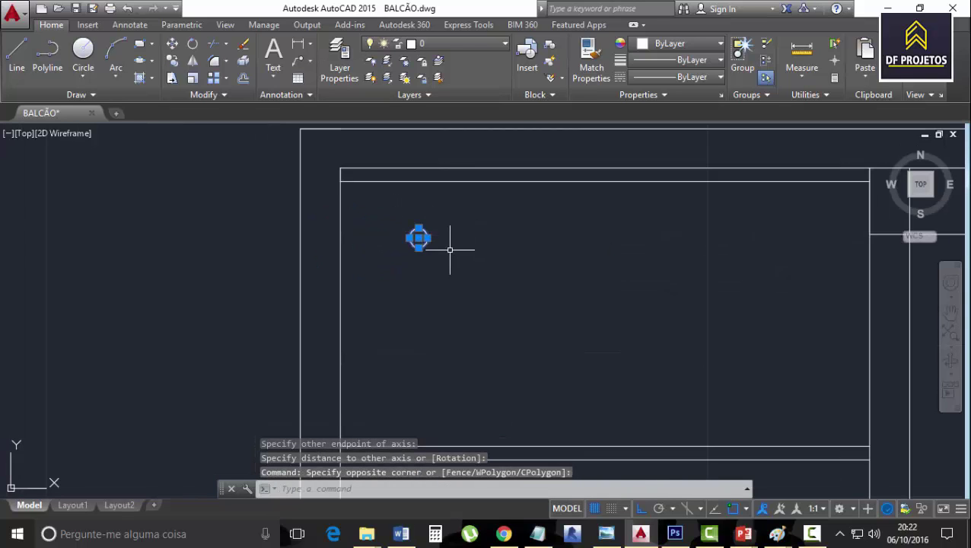
{"action": "key", "text": "Escape"}
{"action": "key", "text": "Escape"}
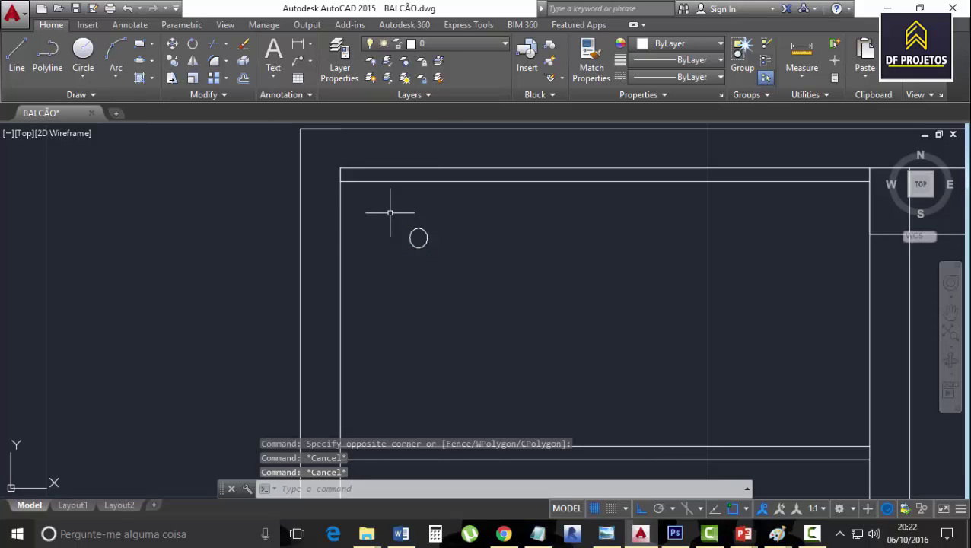
{"action": "left_click", "coordinate": [390, 213]}
{"action": "left_click", "coordinate": [449, 255]}
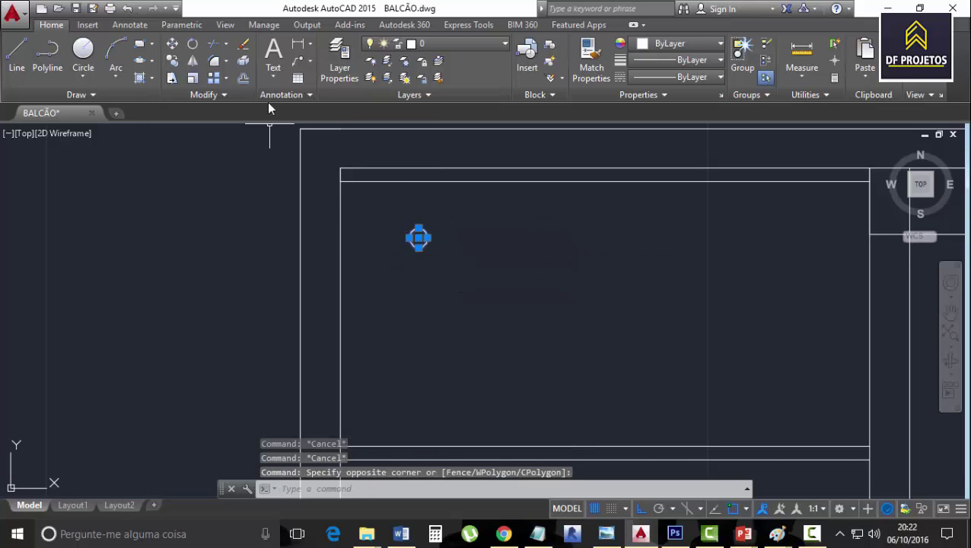
{"action": "left_click", "coordinate": [173, 45]}
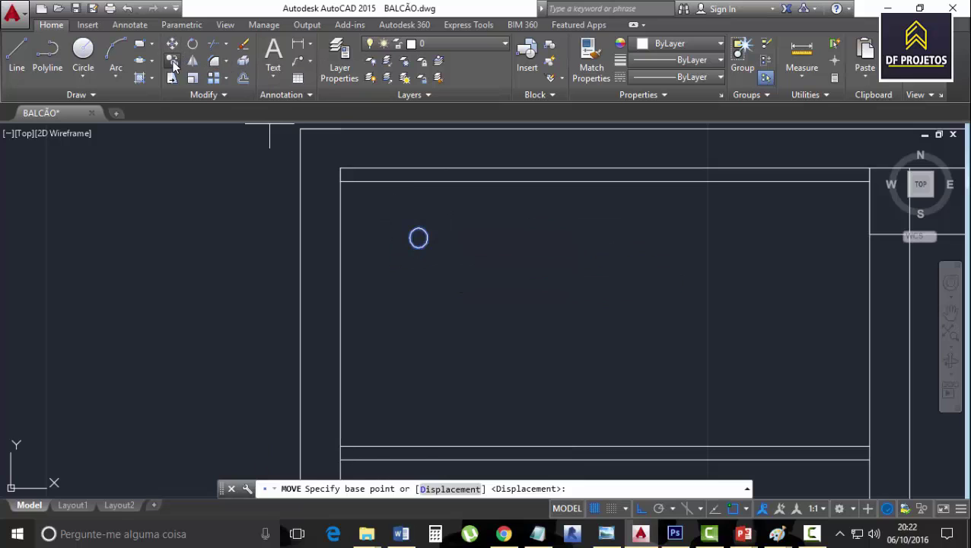
{"action": "left_click", "coordinate": [173, 63]}
{"action": "key", "text": "Escape"}
{"action": "key", "text": "Escape"}
Copy the top drawer's ellipse by its centre about 20.8 units straight down into the second drawer
{"action": "left_click", "coordinate": [377, 194]}
{"action": "left_click", "coordinate": [457, 266]}
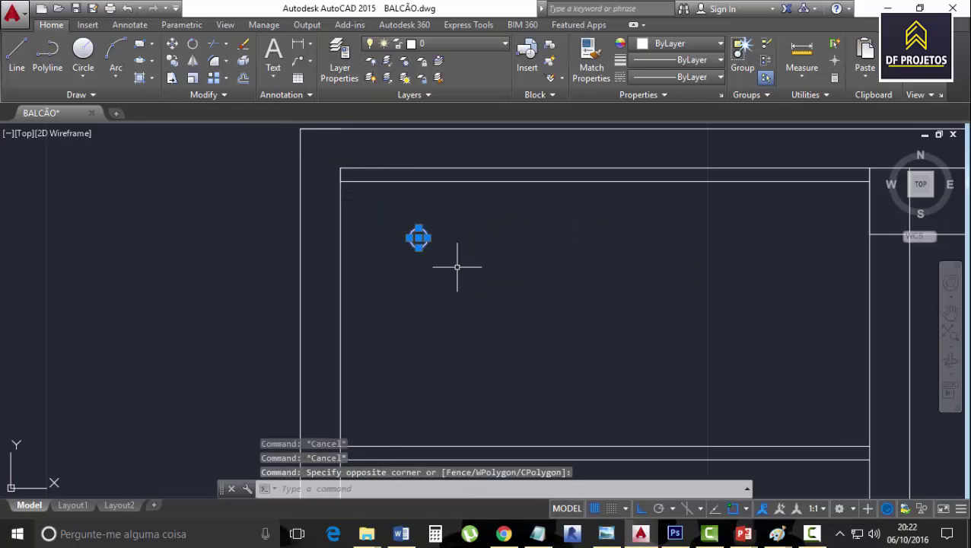
{"action": "left_click", "coordinate": [173, 63]}
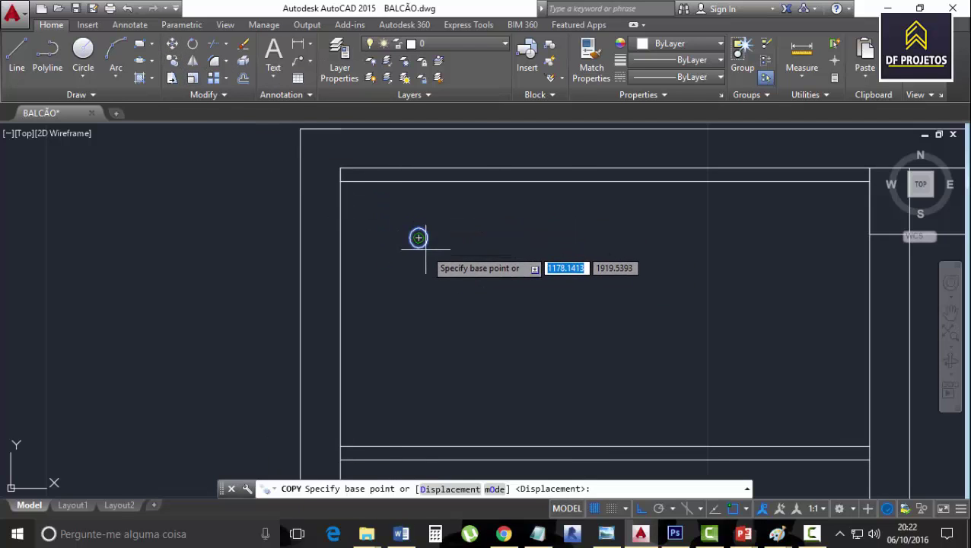
{"action": "left_click", "coordinate": [419, 238]}
{"action": "middle_click_drag", "start_coordinate": [416, 271], "coordinate": [416, 190]}
{"action": "middle_click_drag", "start_coordinate": [416, 388], "coordinate": [414, 247]}
{"action": "scroll", "coordinate": [418, 245], "scroll_direction": "down", "scroll_amount": 3}
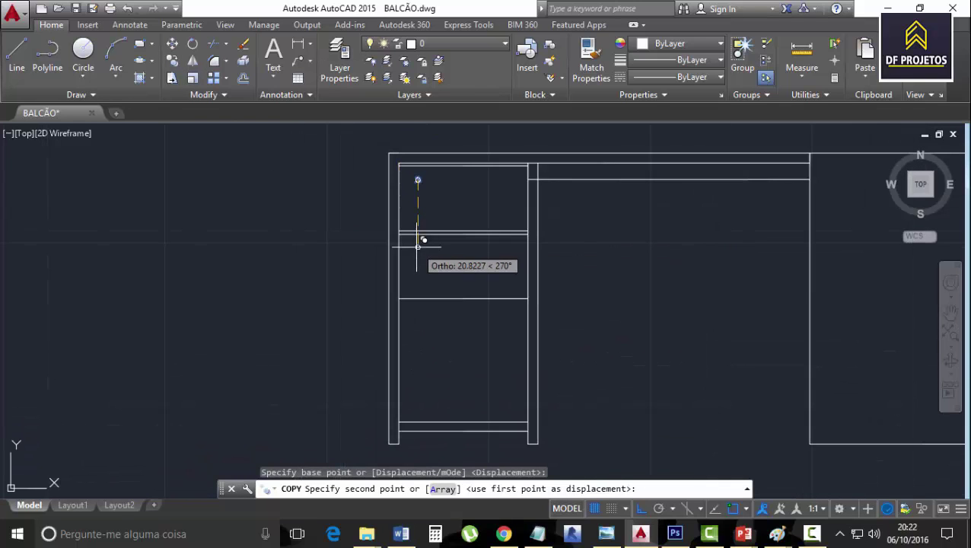
{"action": "left_click", "coordinate": [418, 247]}
{"action": "key", "text": "Escape"}
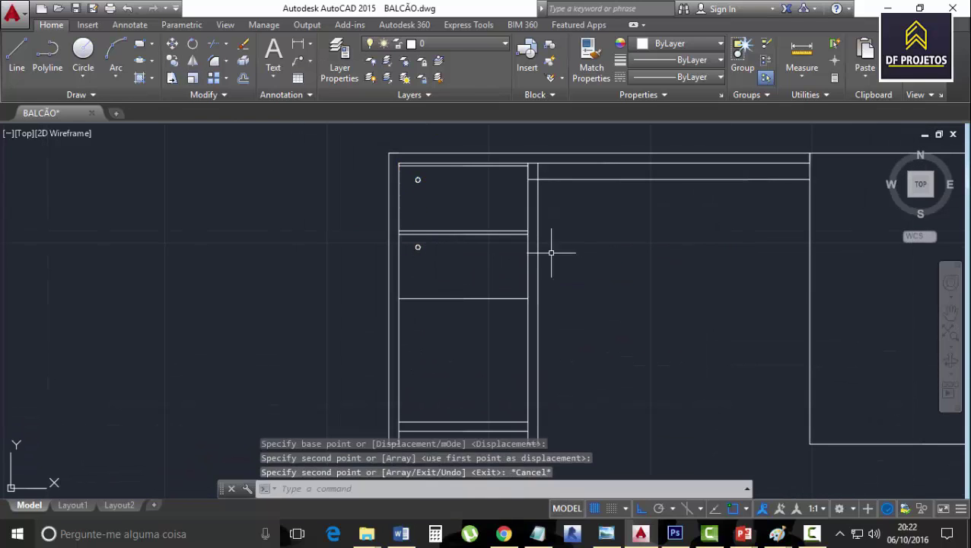
Compare the whole desk drawing with the desk reference photo and return to the AutoCAD drawing
{"action": "mouse_move", "coordinate": [551, 253]}
{"action": "middle_mouse_down"}
{"action": "mouse_move", "coordinate": [531, 261]}
{"action": "mouse_move", "coordinate": [260, 221]}
{"action": "mouse_move", "coordinate": [283, 223]}
{"action": "middle_mouse_up"}
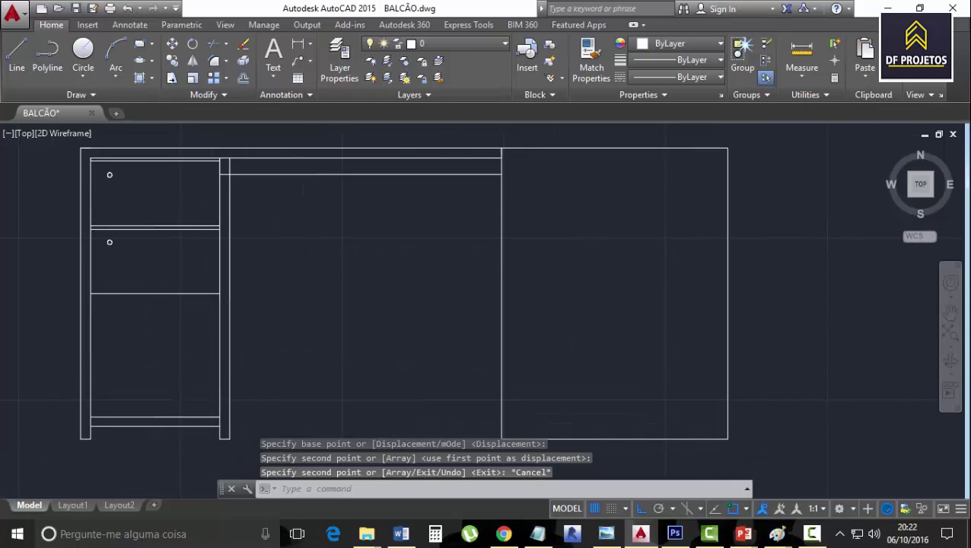
{"action": "scroll", "coordinate": [371, 234], "scroll_direction": "down", "scroll_amount": 4}
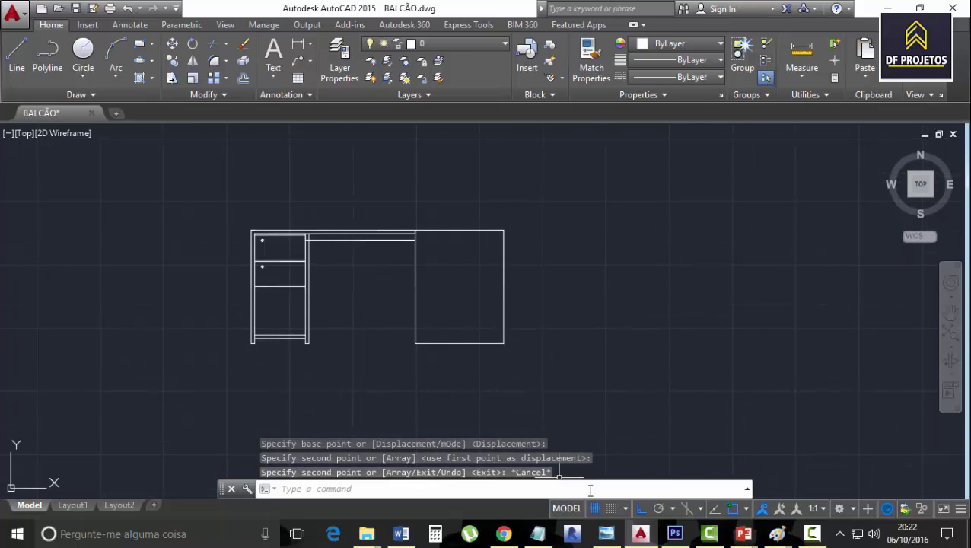
{"action": "left_click", "coordinate": [606, 534]}
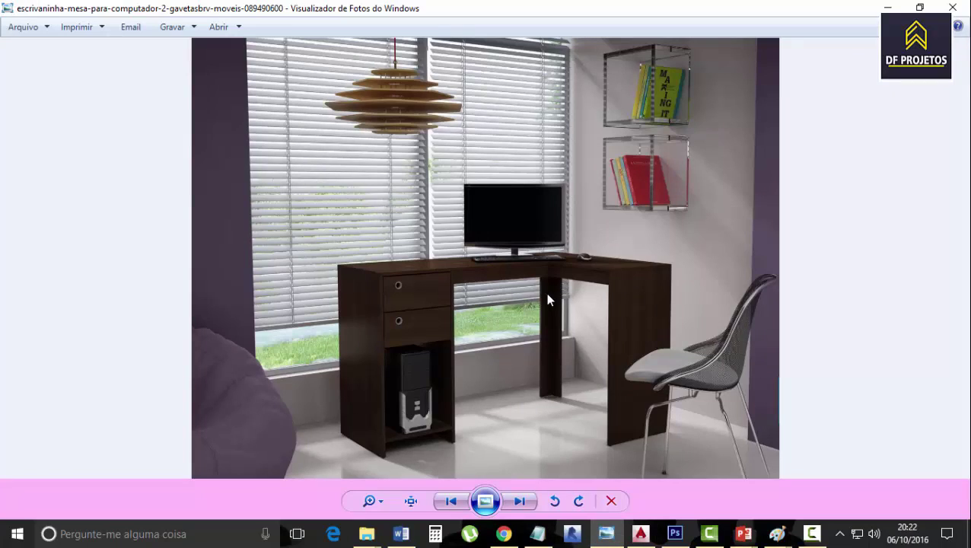
{"action": "left_click", "coordinate": [640, 533]}
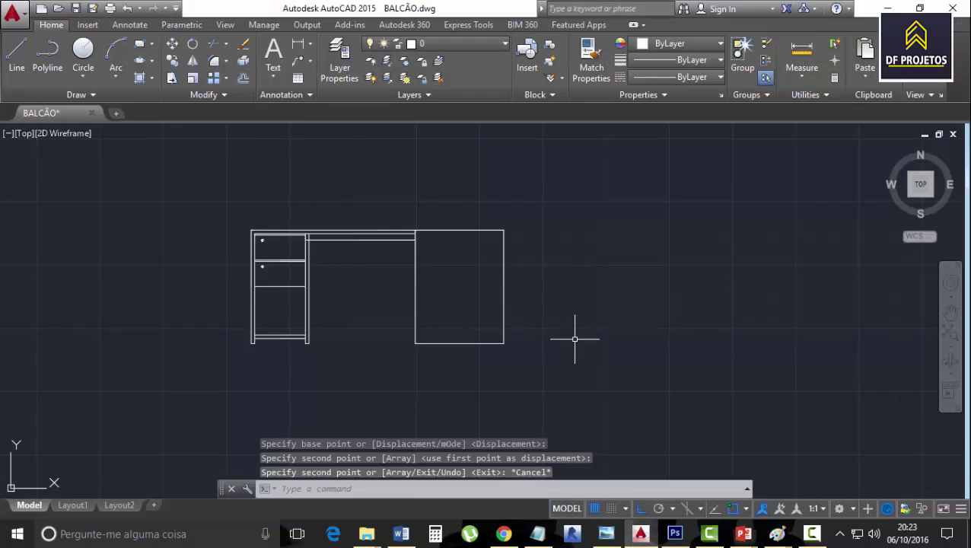
{"action": "left_click", "coordinate": [611, 537]}
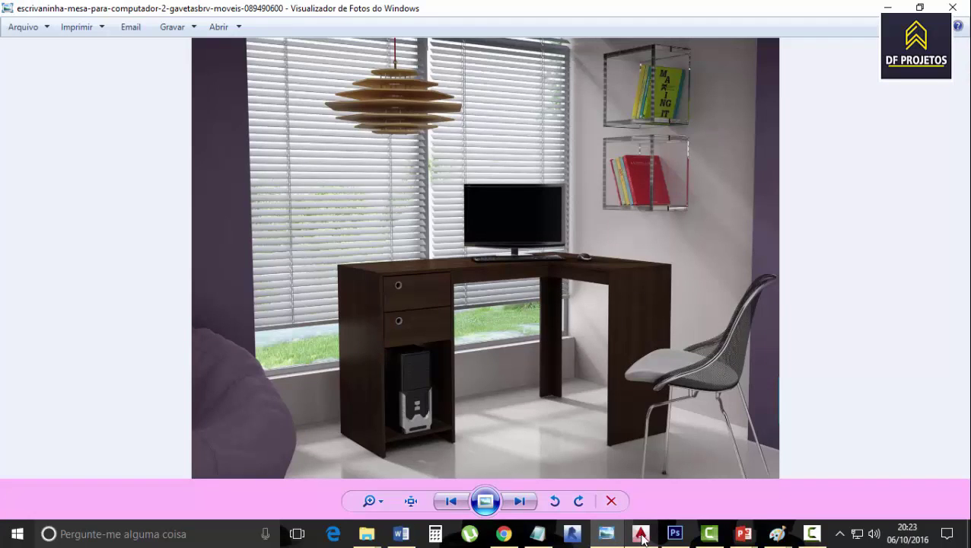
{"action": "mouse_move", "coordinate": [641, 539]}
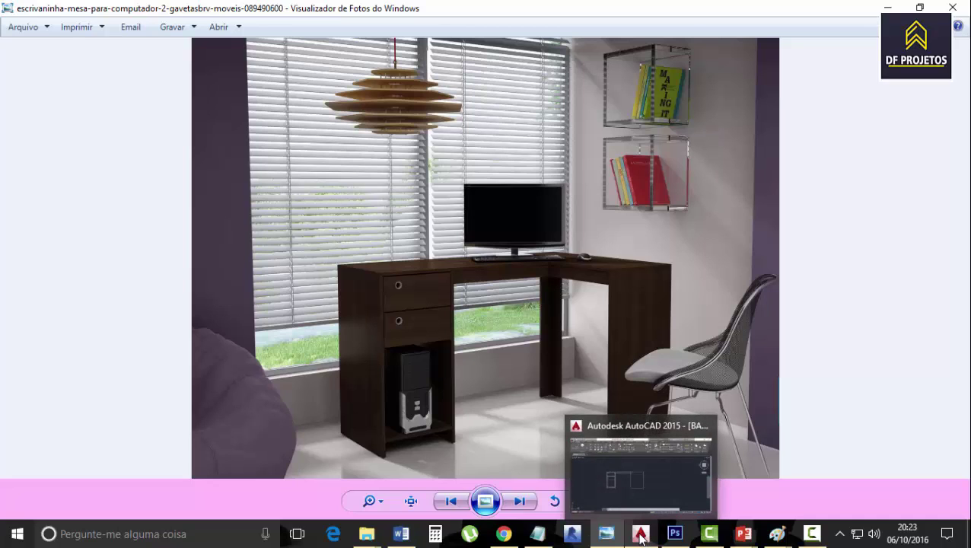
{"action": "left_click", "coordinate": [640, 538]}
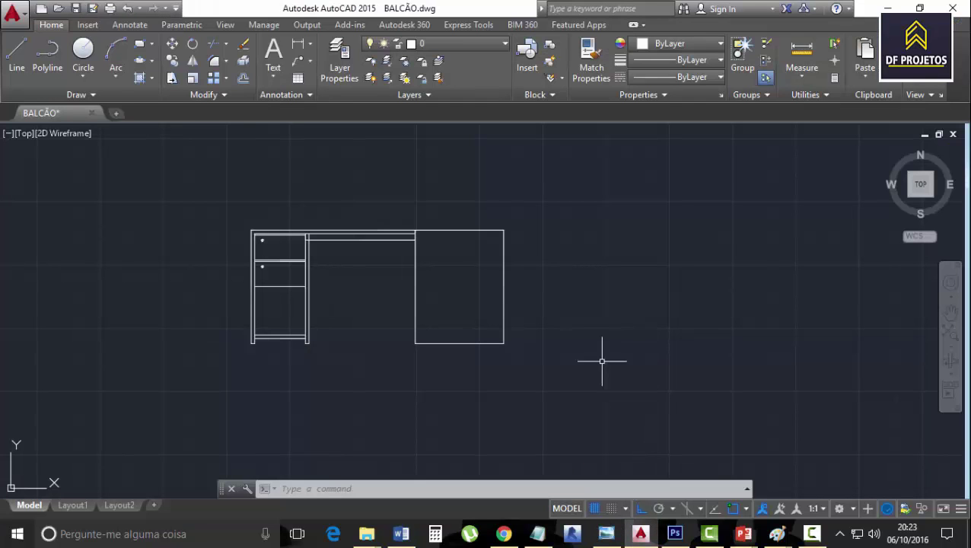
Draw a horizontal construction line to the right of the desk, aligned with the desktop's upper edge
{"action": "left_click", "coordinate": [16, 57]}
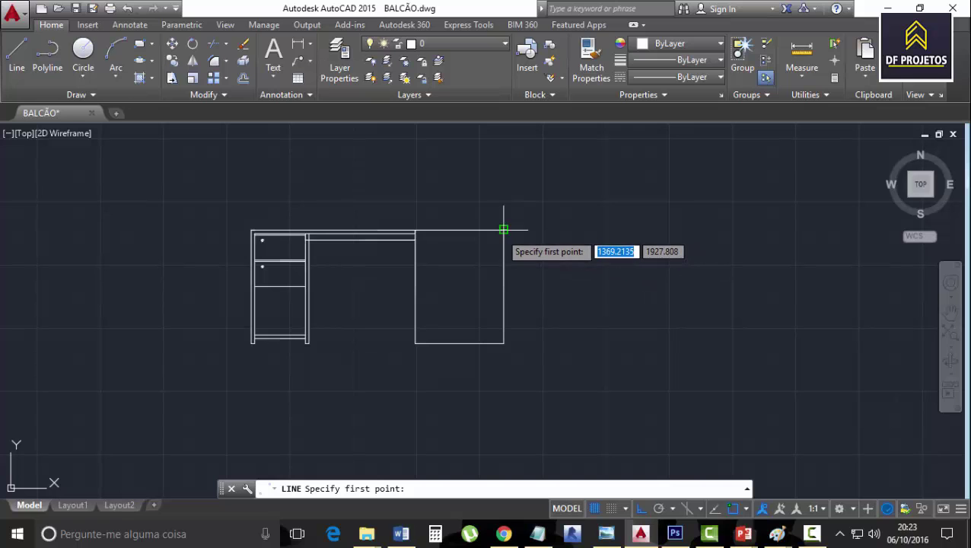
{"action": "left_click", "coordinate": [503, 229]}
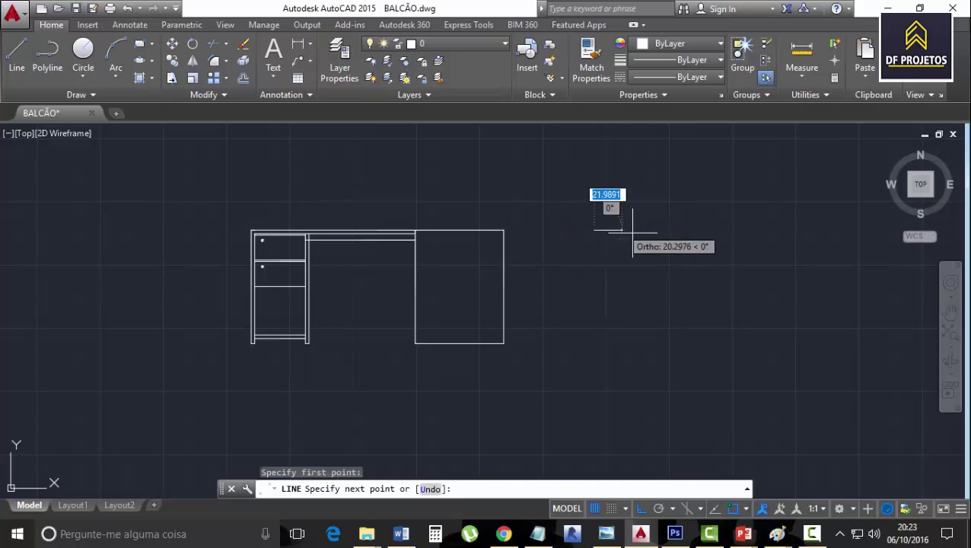
{"action": "left_click", "coordinate": [749, 229]}
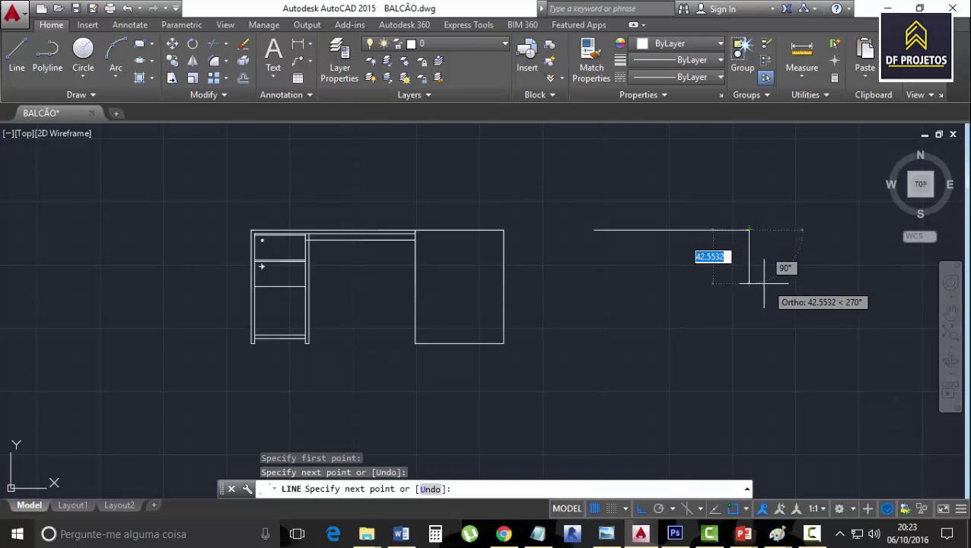
{"action": "key", "text": "Escape"}
{"action": "left_click", "coordinate": [16, 54]}
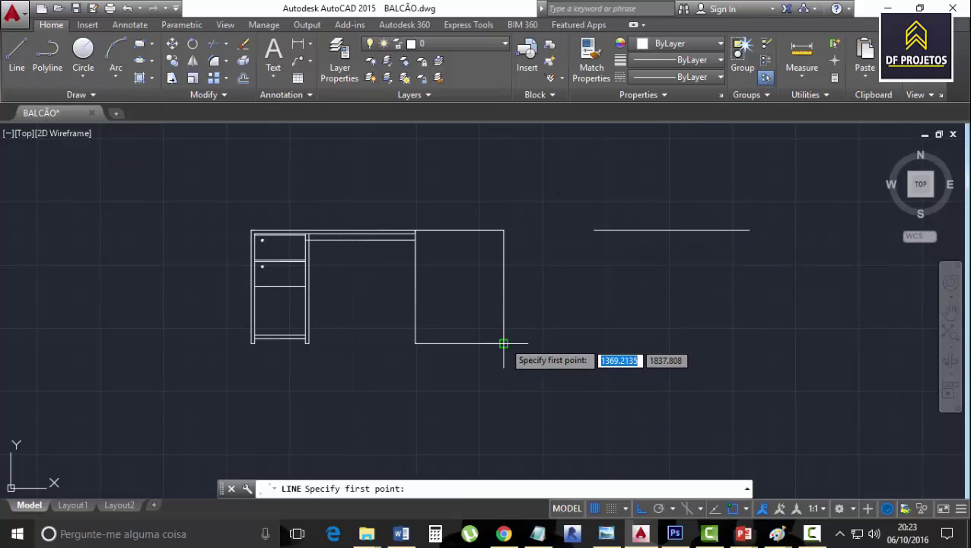
{"action": "left_click", "coordinate": [504, 343]}
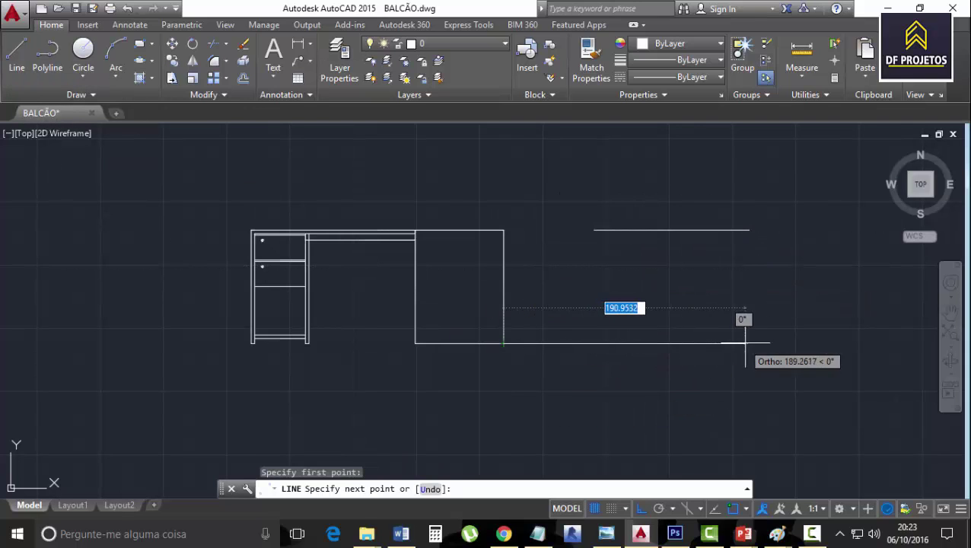
{"action": "key", "text": "Escape"}
Draw a second horizontal construction line beside the desk, aligned with the lower edge of its right side panel
{"action": "left_click", "coordinate": [23, 45]}
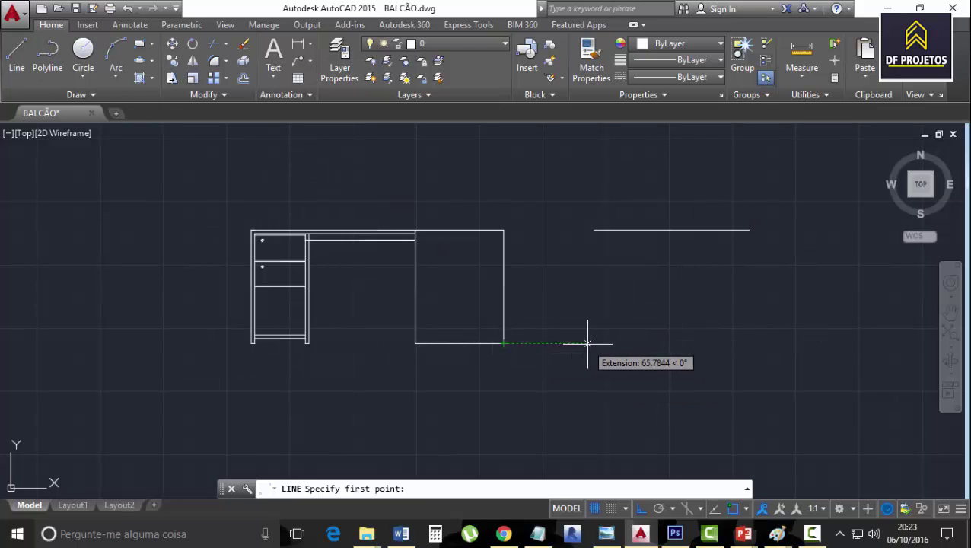
{"action": "left_click", "coordinate": [602, 343]}
{"action": "left_click", "coordinate": [820, 343]}
{"action": "key", "text": "Escape"}
{"action": "key", "text": "Escape"}
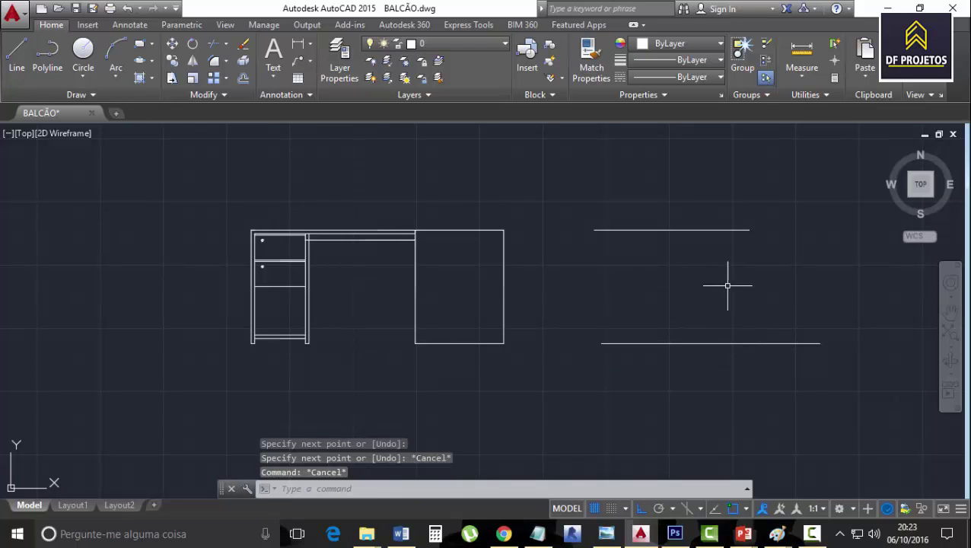
Draw a vertical line crossing both horizontal construction lines near their left ends
{"action": "left_click", "coordinate": [17, 54]}
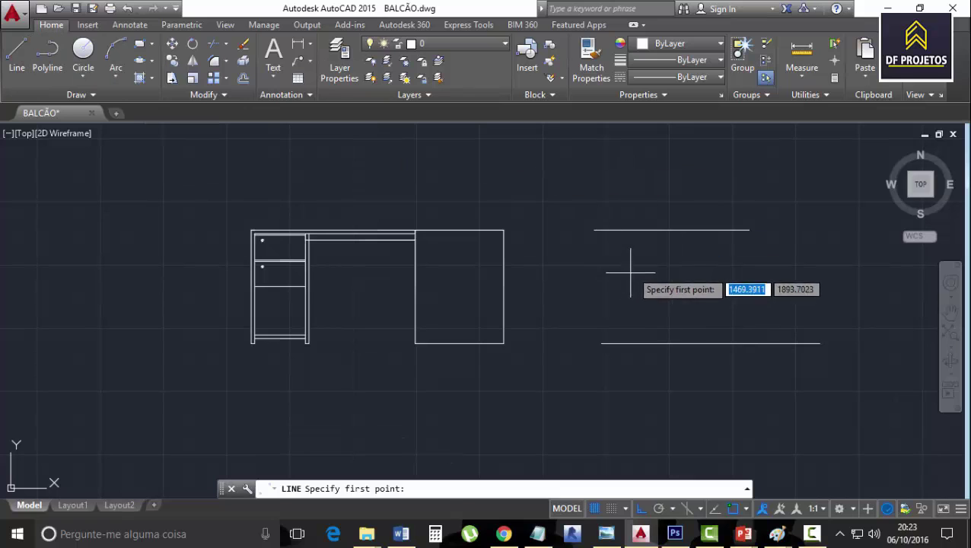
{"action": "left_click", "coordinate": [613, 206]}
{"action": "left_click", "coordinate": [643, 398]}
{"action": "key", "text": "Escape"}
{"action": "key", "text": "Escape"}
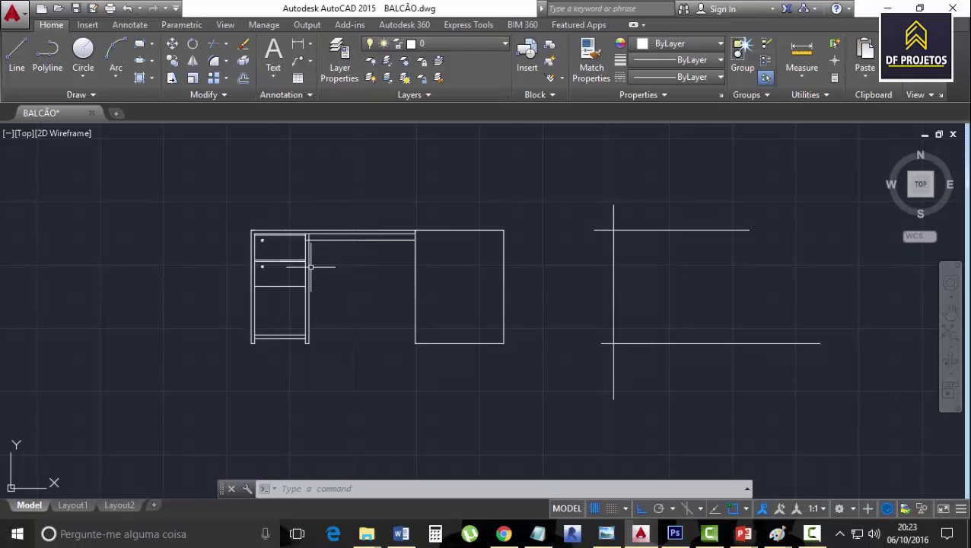
Offset the vertical construction line 70 units to the right to set the second view's width
{"action": "left_click", "coordinate": [243, 79]}
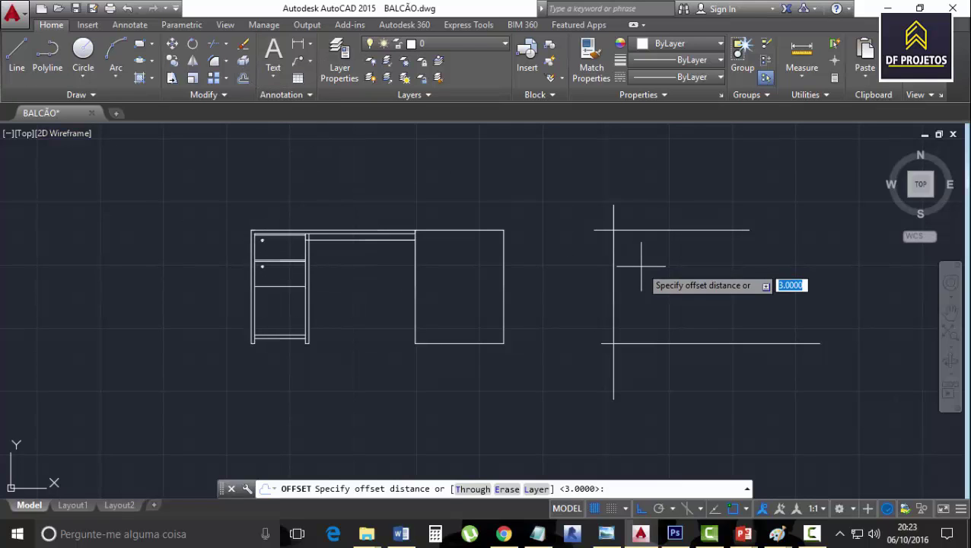
{"action": "key", "text": "Return"}
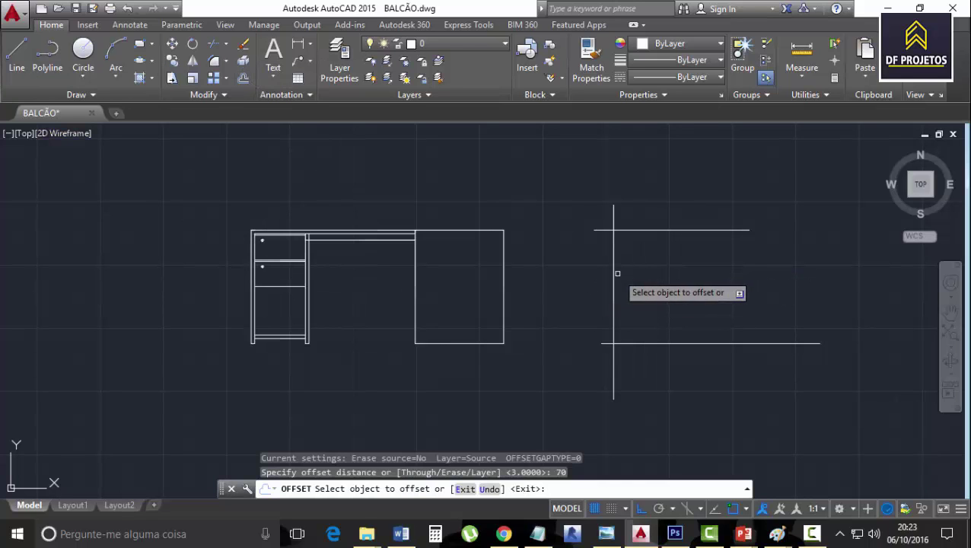
{"action": "left_click", "coordinate": [613, 275]}
{"action": "left_click", "coordinate": [656, 266]}
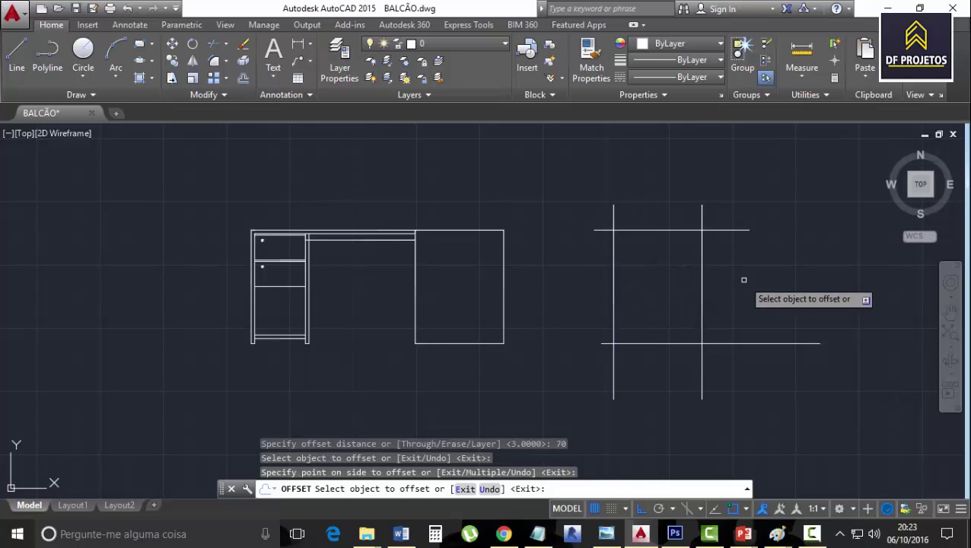
Check the desk reference photo and begin a line near the upper-right corner of the second view's construction lines
{"action": "mouse_move", "coordinate": [742, 279]}
{"action": "middle_mouse_down"}
{"action": "mouse_move", "coordinate": [730, 294]}
{"action": "mouse_move", "coordinate": [599, 293]}
{"action": "middle_mouse_up"}
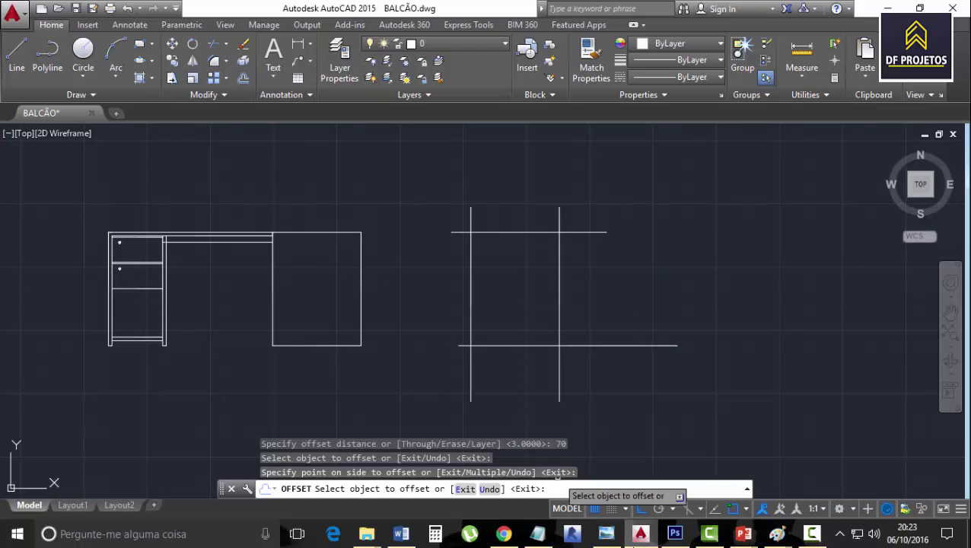
{"action": "left_click", "coordinate": [609, 534]}
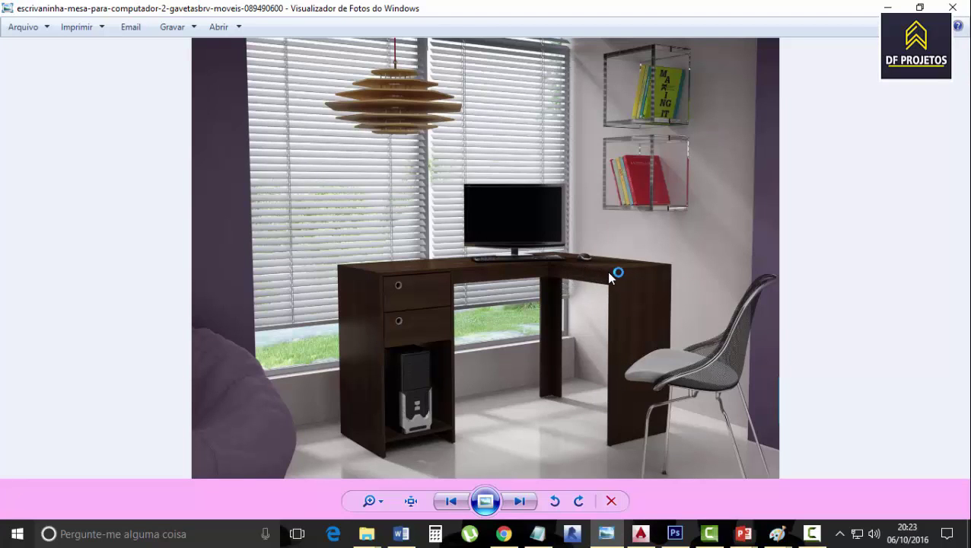
{"action": "left_click", "coordinate": [607, 535]}
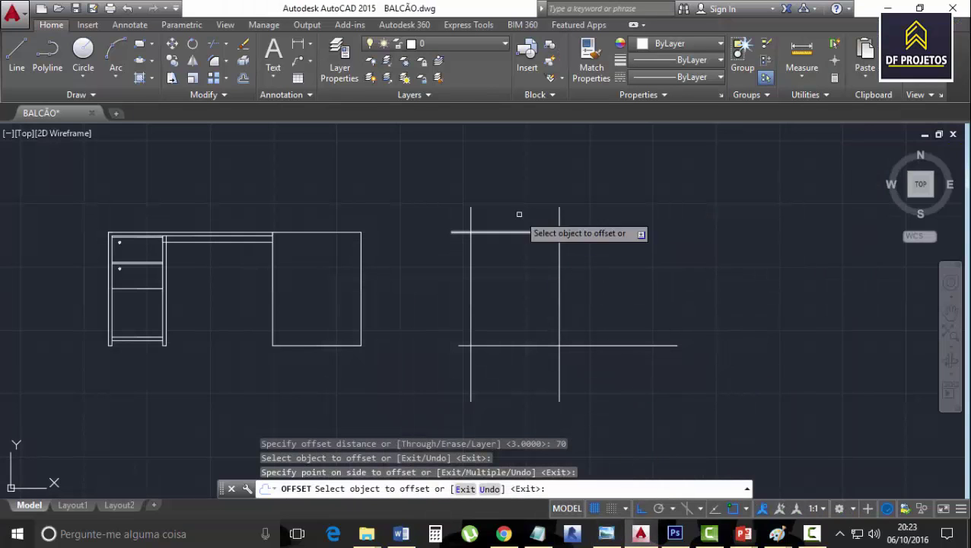
{"action": "left_click", "coordinate": [16, 55]}
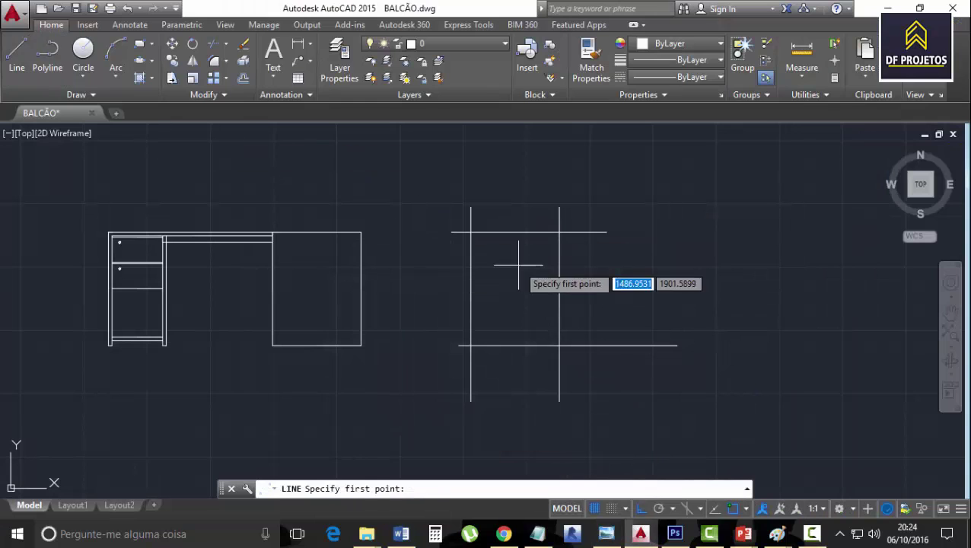
{"action": "scroll", "coordinate": [586, 209], "scroll_direction": "up", "scroll_amount": 5}
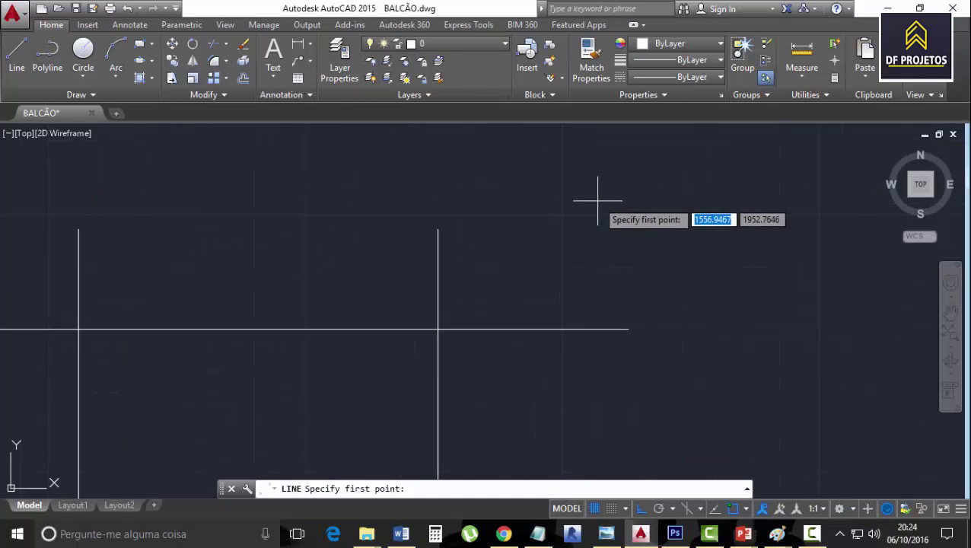